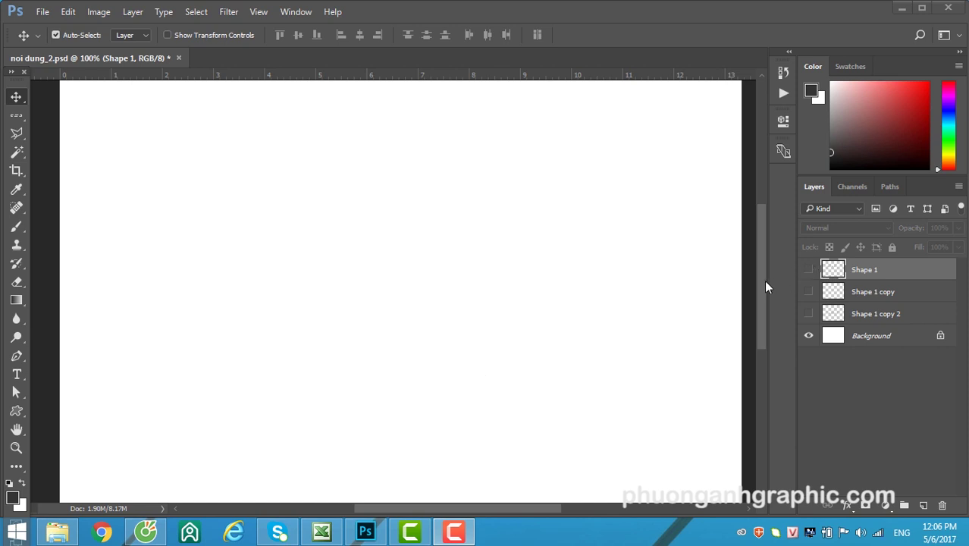
# - Show the Shape 1 layer so the heading 'Mở file mới và file có sẵn' appears, then deselect it
pyautogui.click(808, 270)
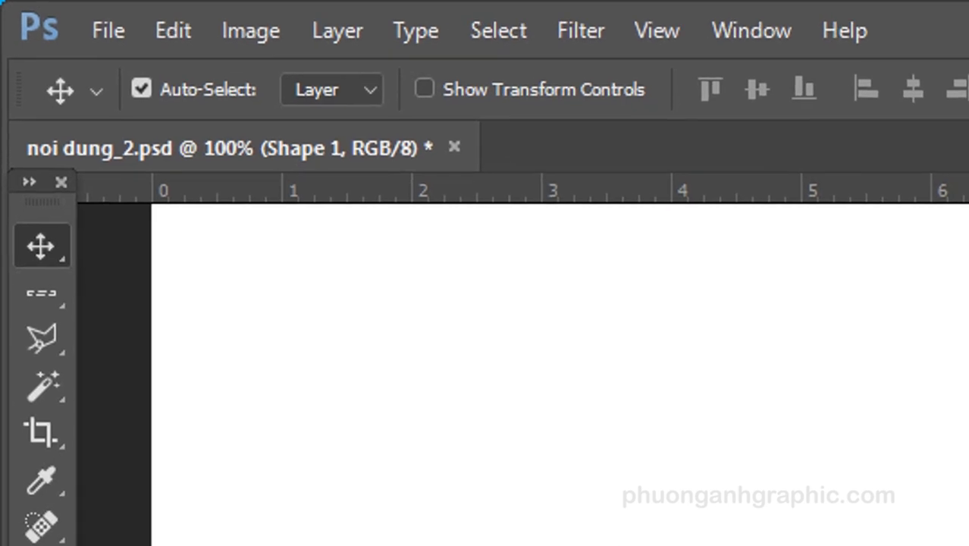
pyautogui.click(493, 444)
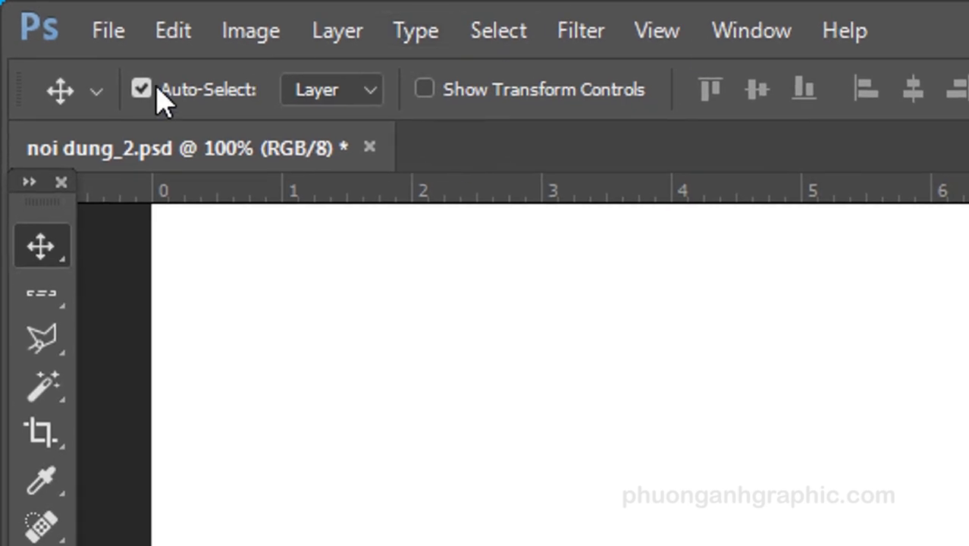
pyautogui.click(113, 35)
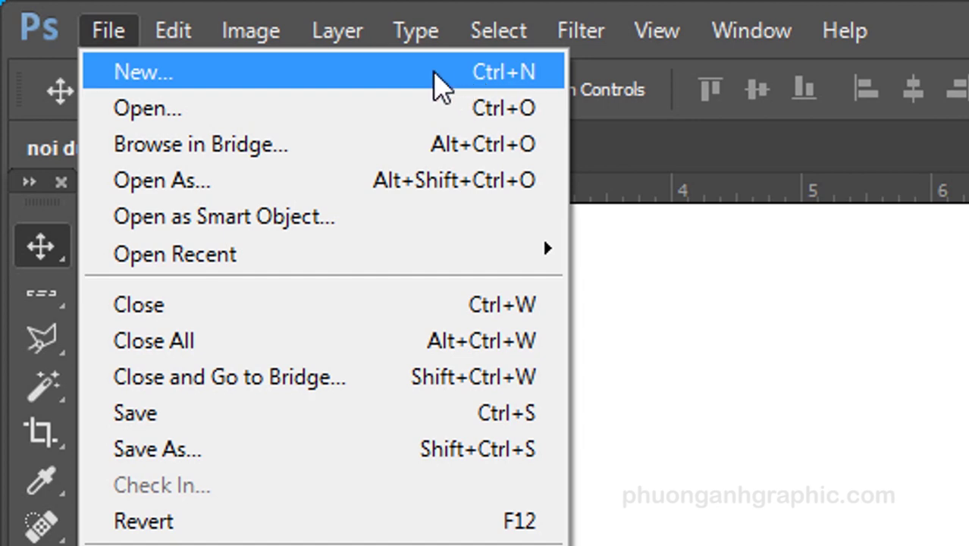
# - Start a new document and switch its size units to Centimeters (33.87 × 24.34)
pyautogui.click(413, 76)
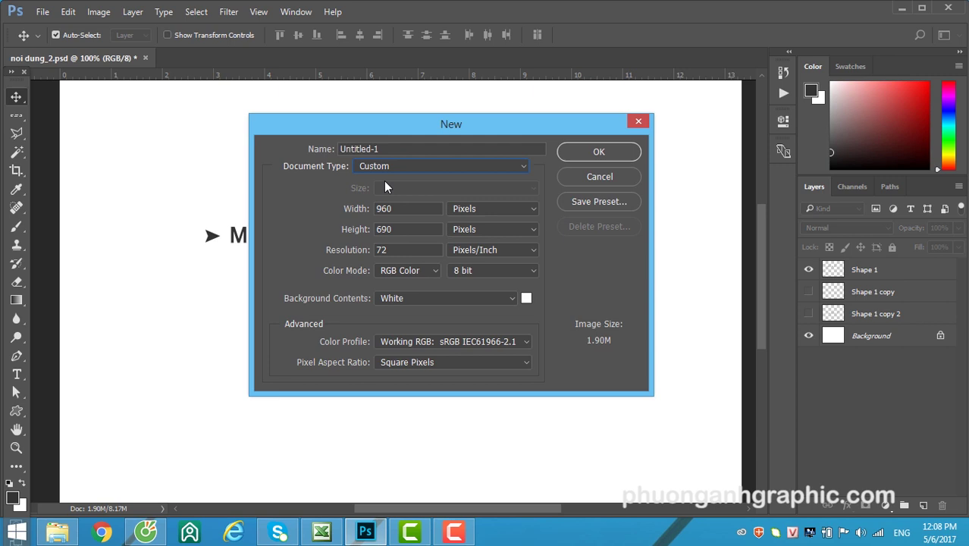
pyautogui.moveTo(386, 149); pyautogui.dragTo(293, 159)
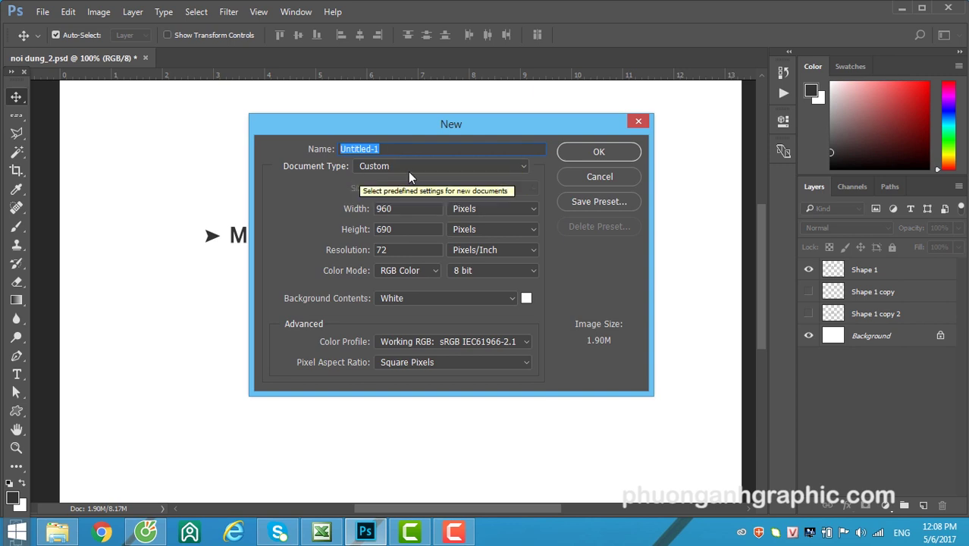
pyautogui.click(402, 167)
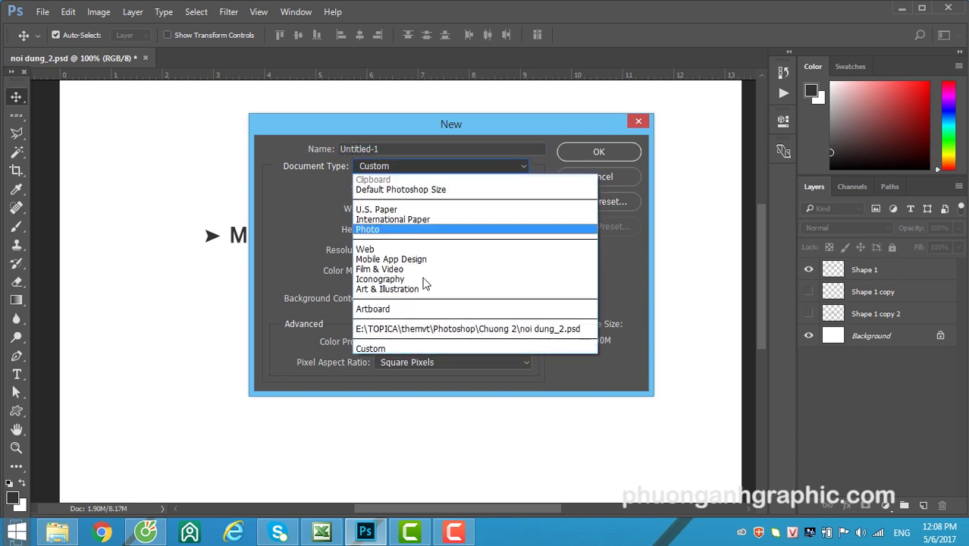
pyautogui.click(399, 168)
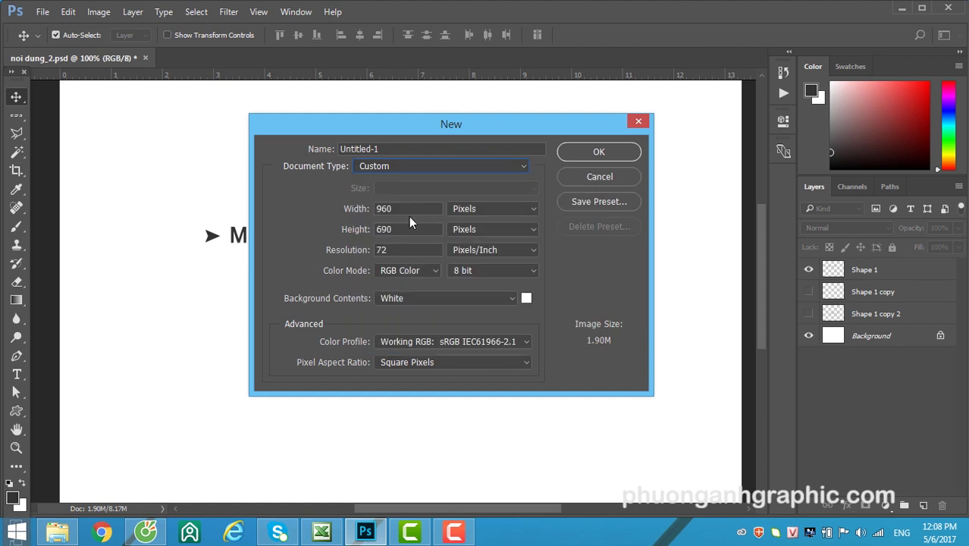
pyautogui.press('Tab')
pyautogui.press('Tab')
pyautogui.click(483, 214)
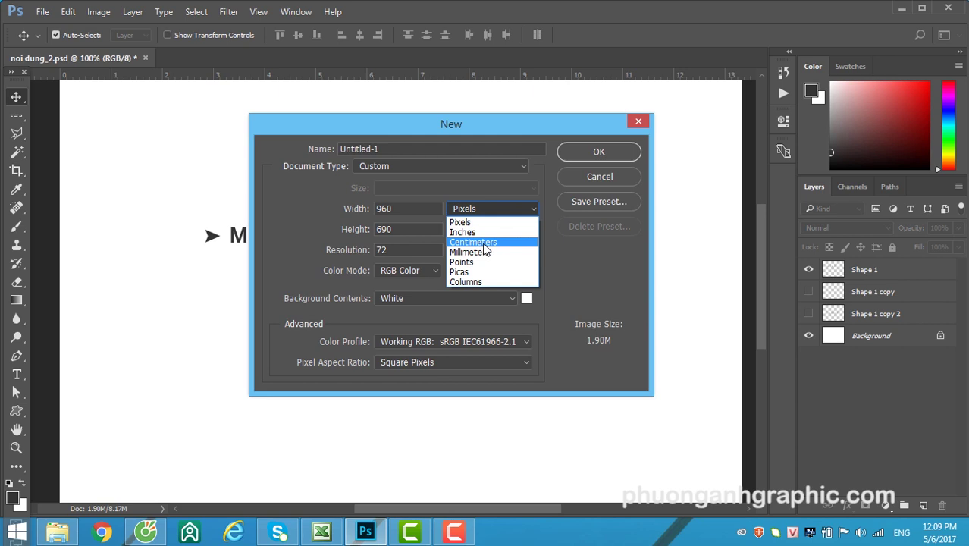
pyautogui.click(483, 243)
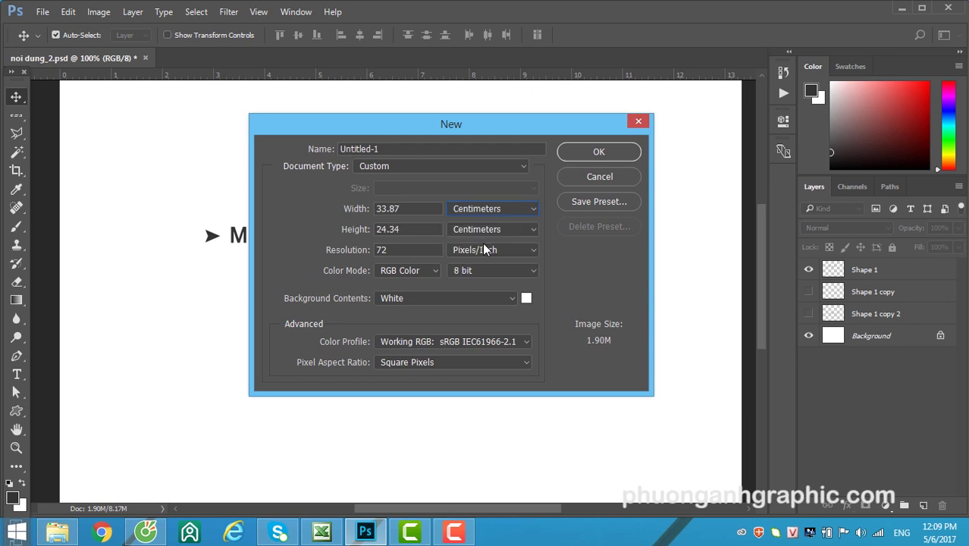
# - Enter a width of 24 and height of 14 centimeters for the new document
pyautogui.click(408, 209)
pyautogui.doubleClick(408, 210)
pyautogui.press('Tab')
pyautogui.hotkey('shift', 'Tab')
pyautogui.write('24')
pyautogui.press('Tab')
pyautogui.write('1')
pyautogui.write('4')
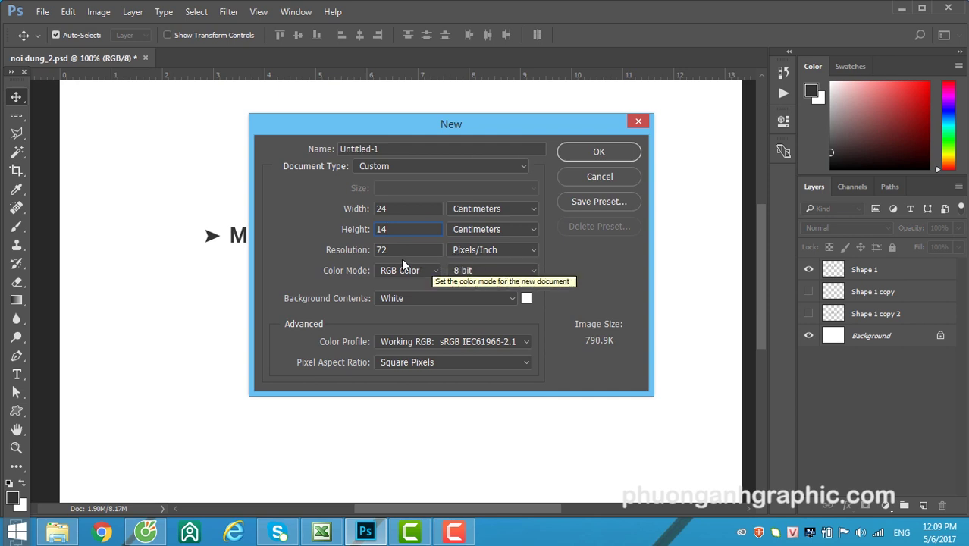
pyautogui.press('Tab')
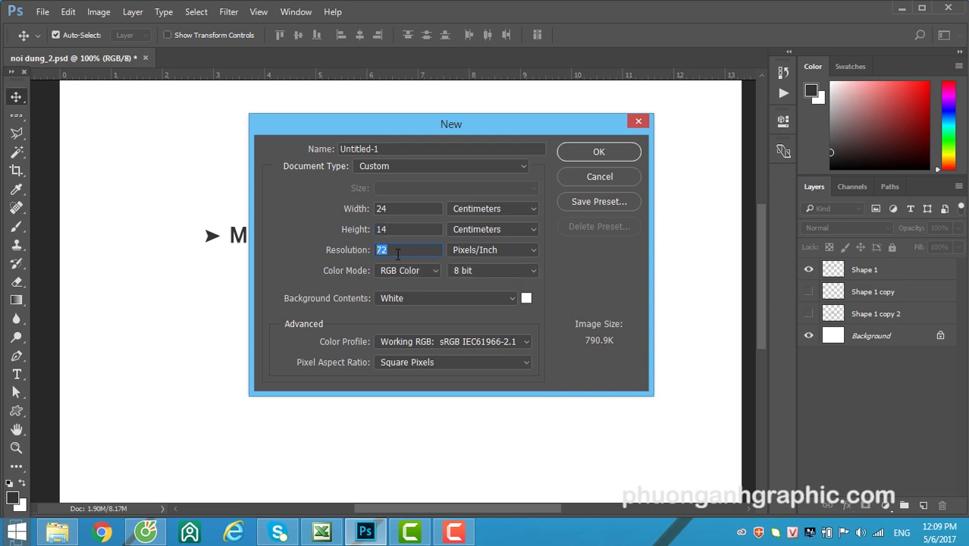
# - Set the resolution to 300 Pixels/Inch, giving a 13.4M image
pyautogui.write('3')
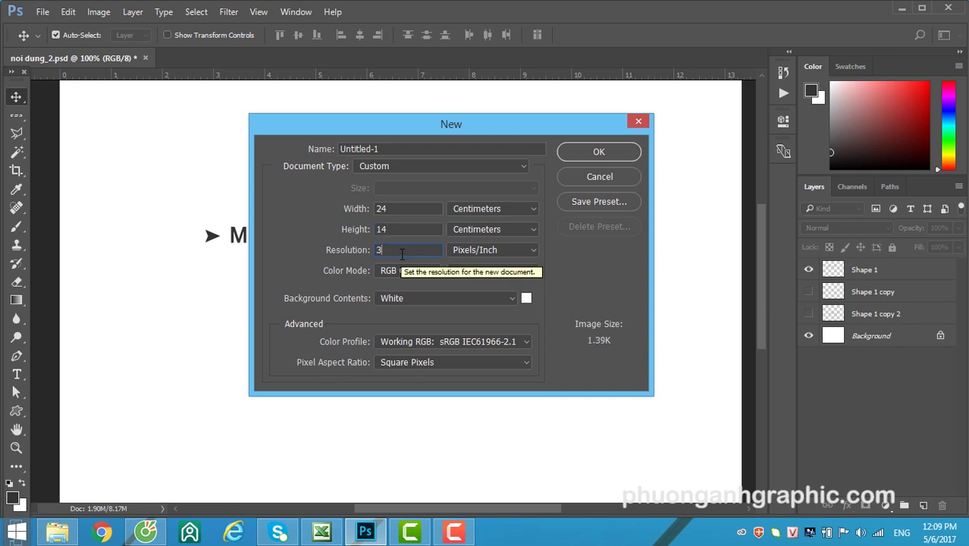
pyautogui.write('00')
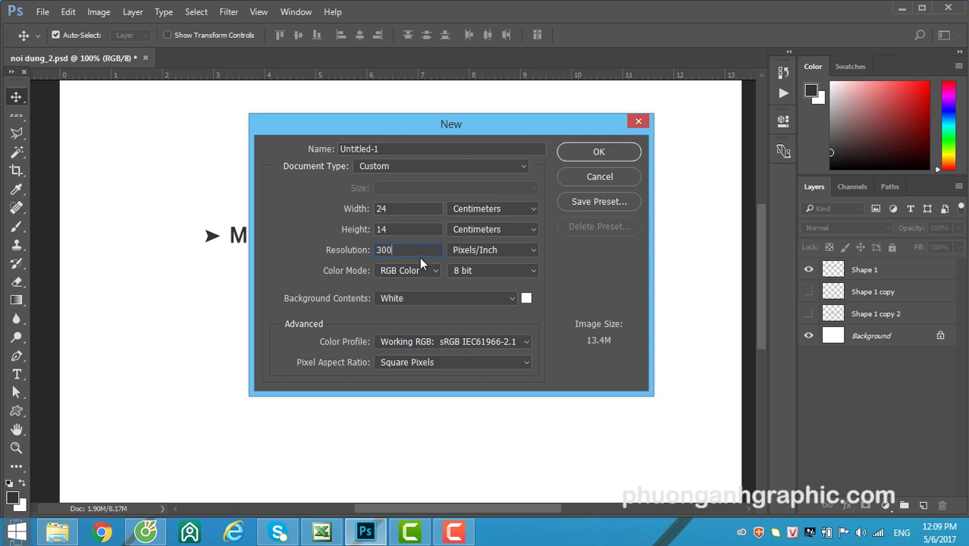
pyautogui.doubleClick(396, 252)
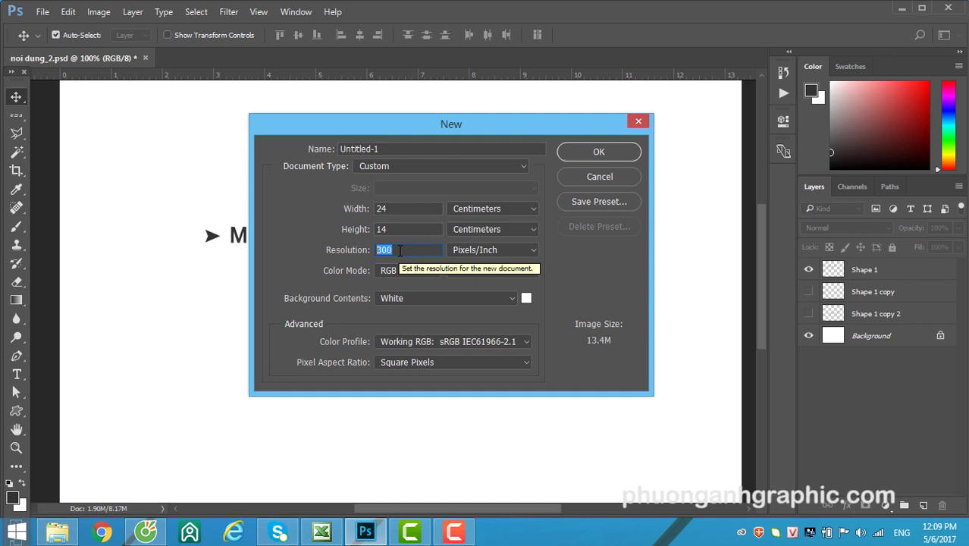
pyautogui.write('72')
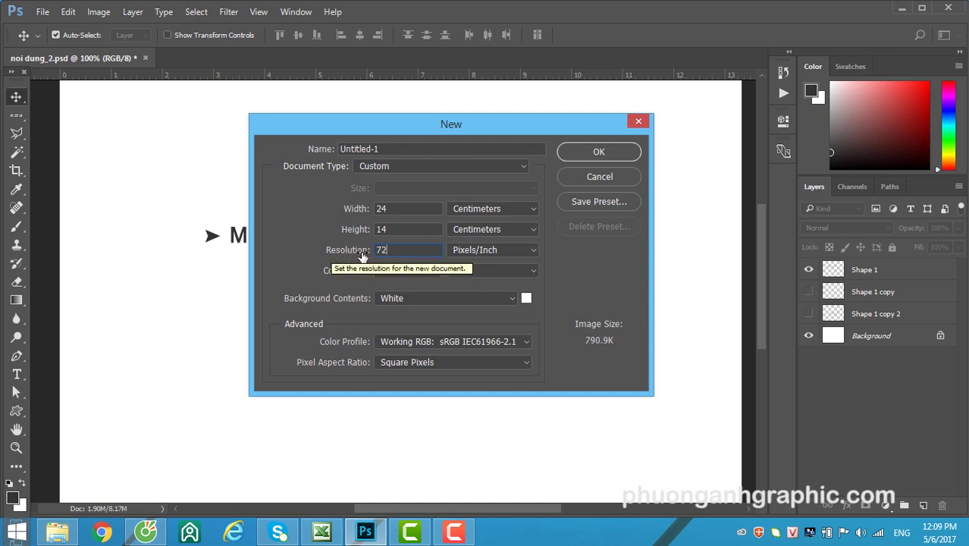
pyautogui.moveTo(401, 250); pyautogui.dragTo(310, 248)
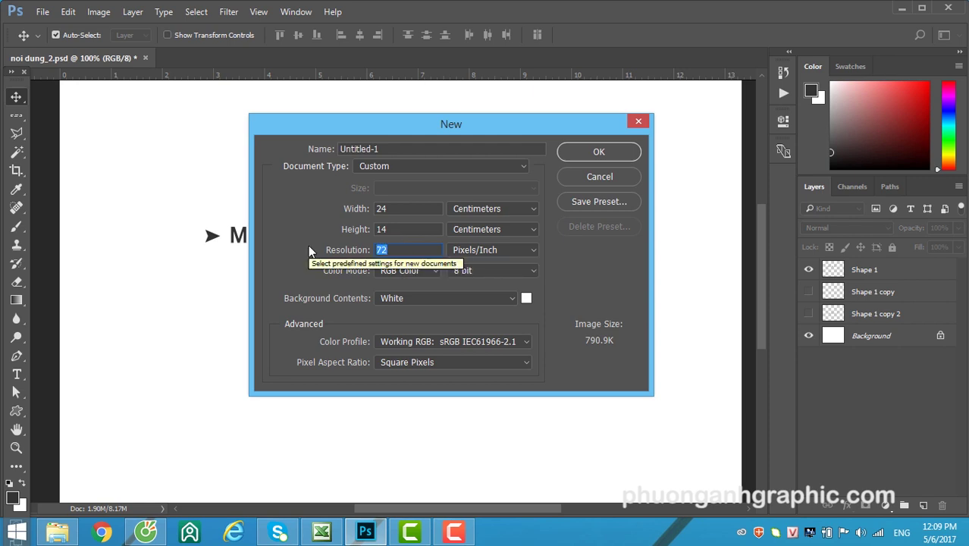
pyautogui.write('3')
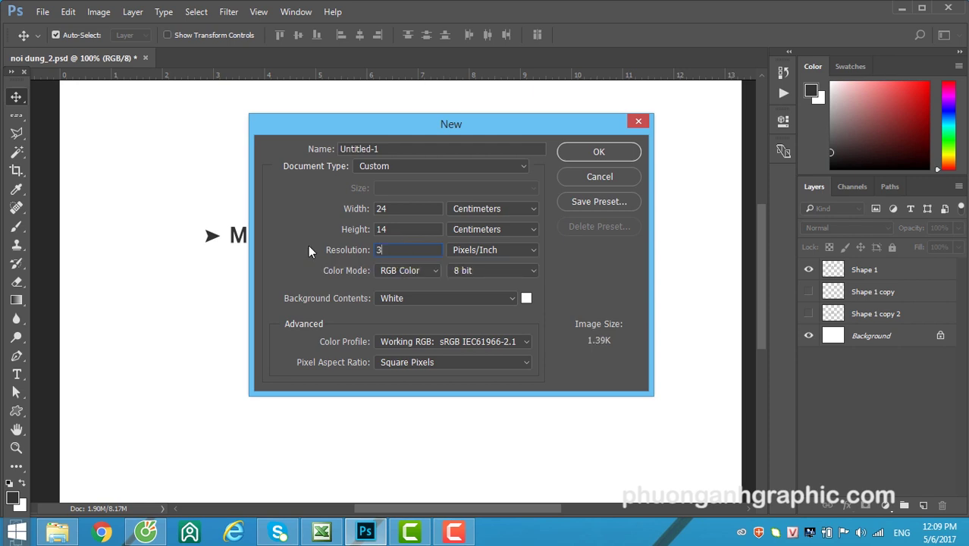
pyautogui.write('00')
pyautogui.click(489, 251)
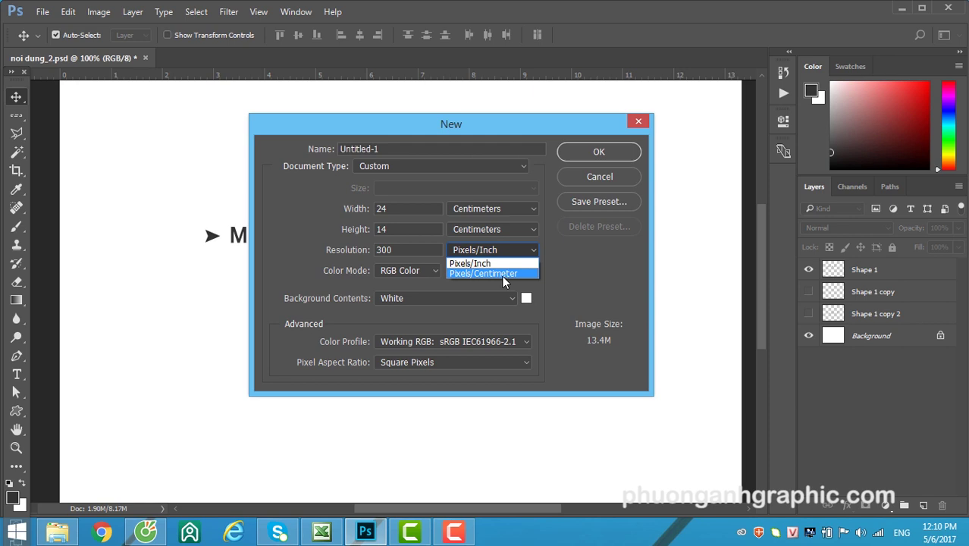
pyautogui.click(494, 264)
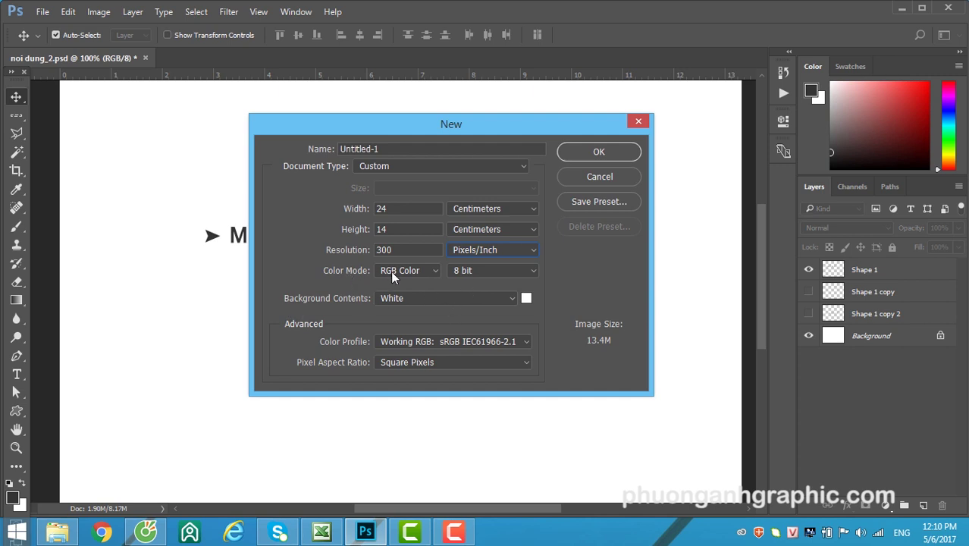
pyautogui.click(417, 270)
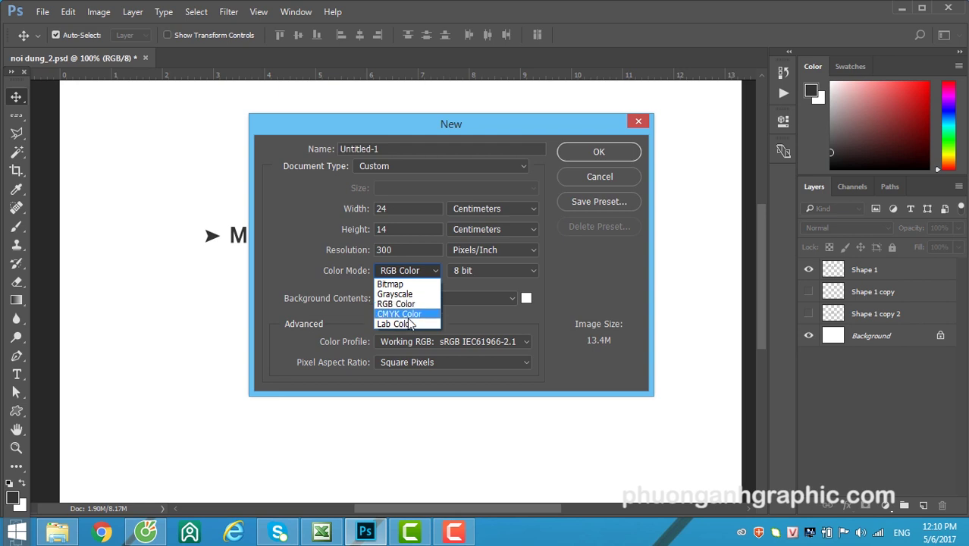
pyautogui.click(409, 314)
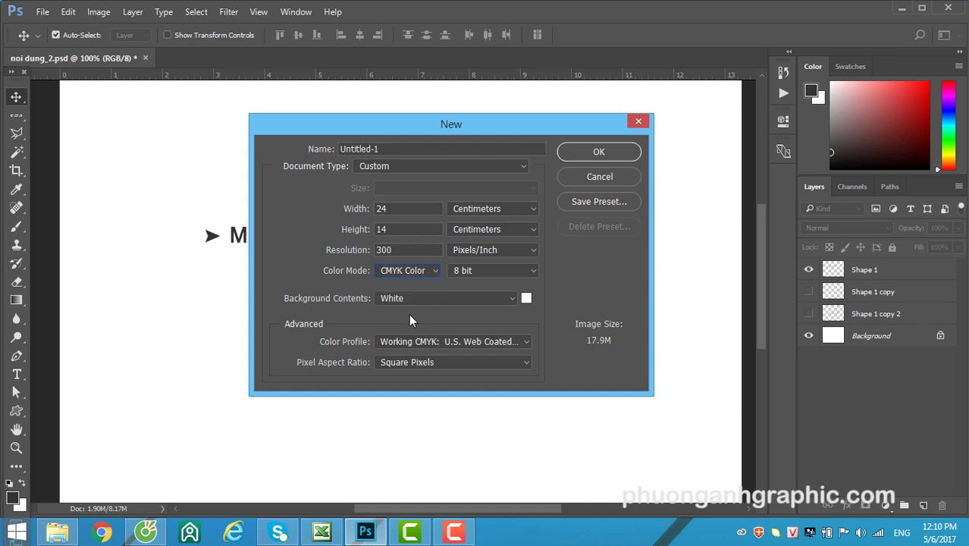
pyautogui.click(420, 272)
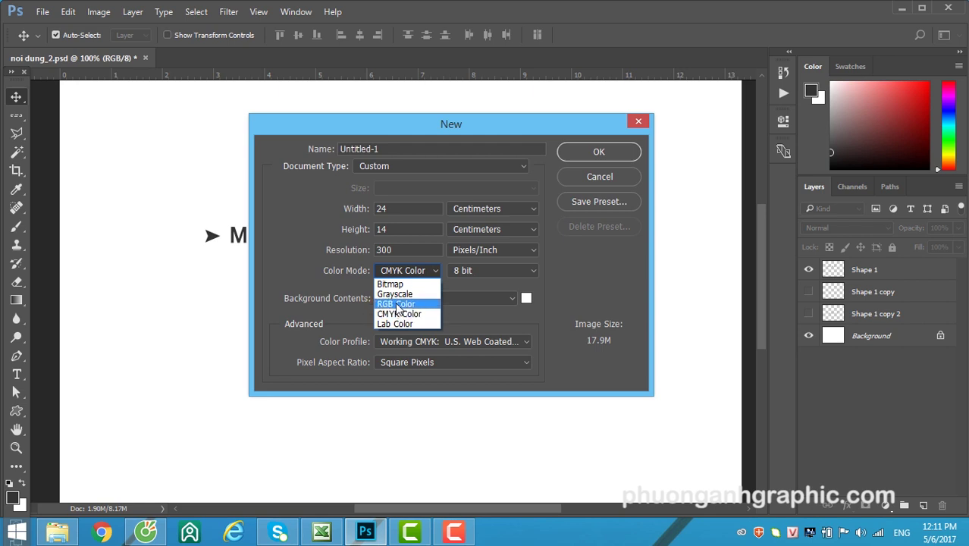
pyautogui.click(398, 305)
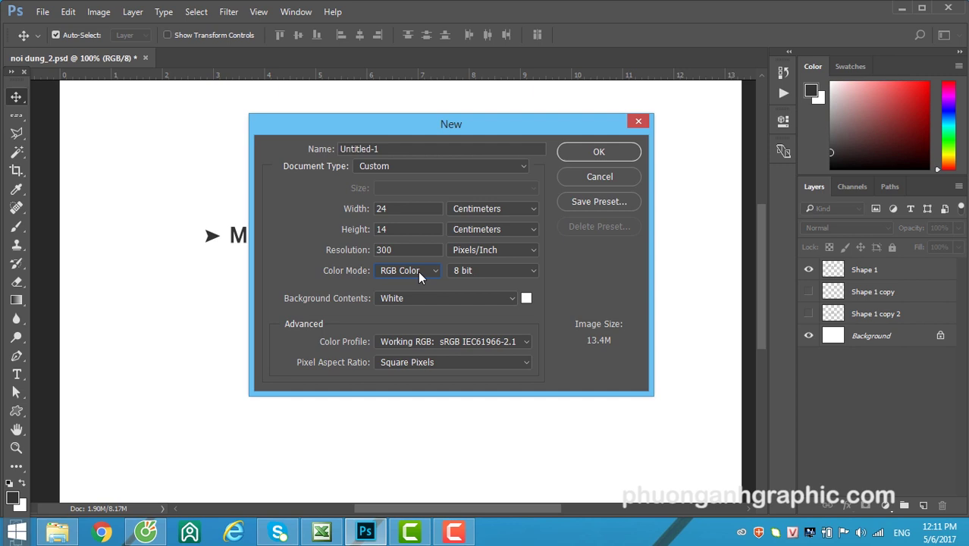
pyautogui.click(477, 269)
pyautogui.click(480, 274)
# - Review the Background Contents options, then cancel the New dialog without creating a file
pyautogui.click(426, 302)
pyautogui.click(595, 175)
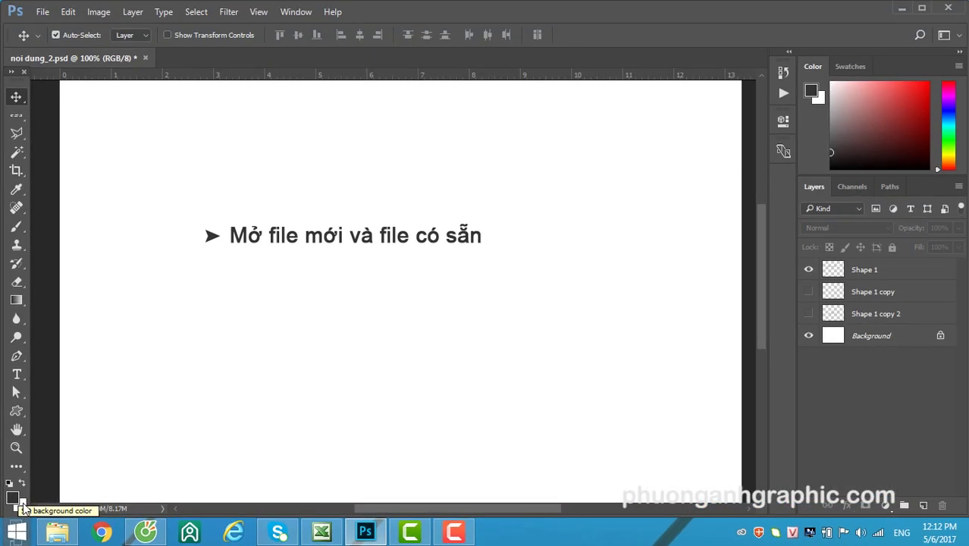
# - Set the background colour to green in the colour picker
pyautogui.click(23, 506)
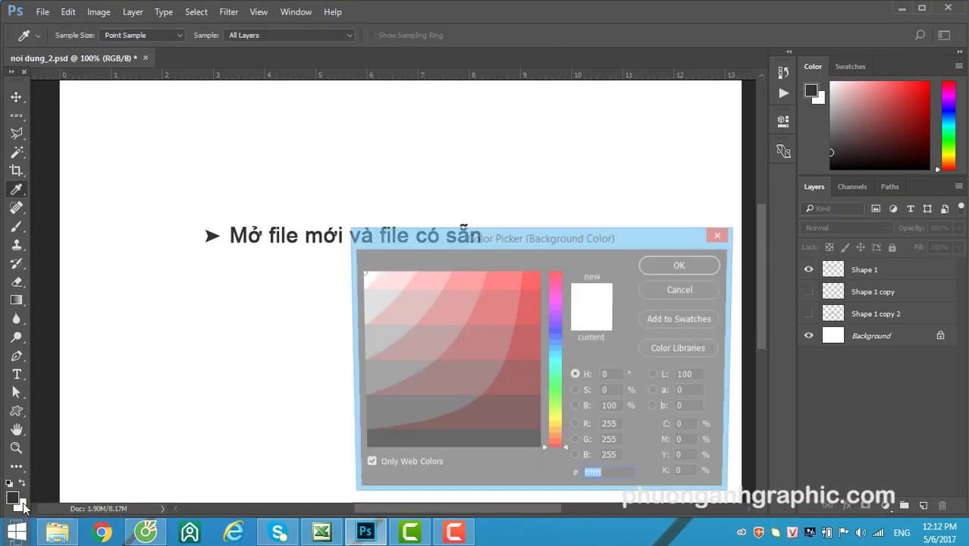
pyautogui.click(560, 396)
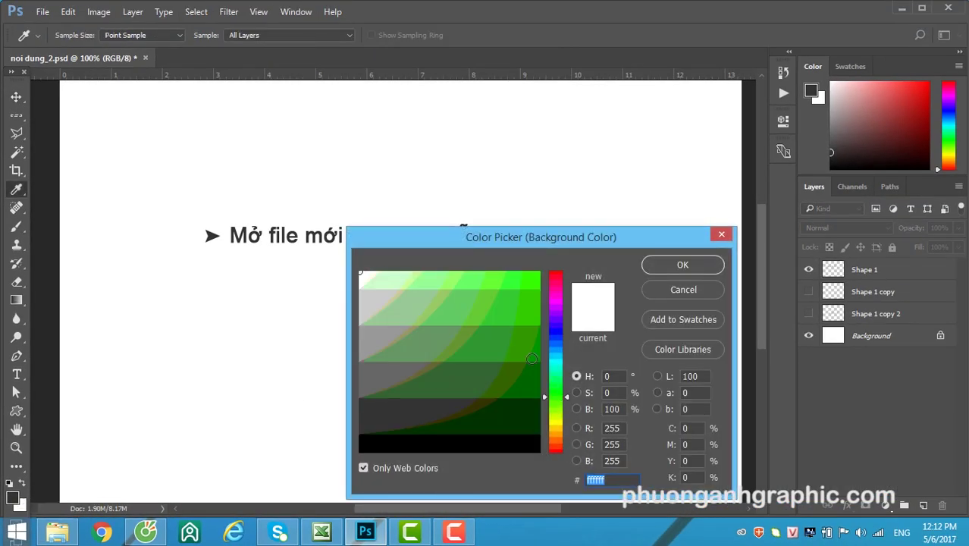
pyautogui.click(530, 356)
pyautogui.click(682, 265)
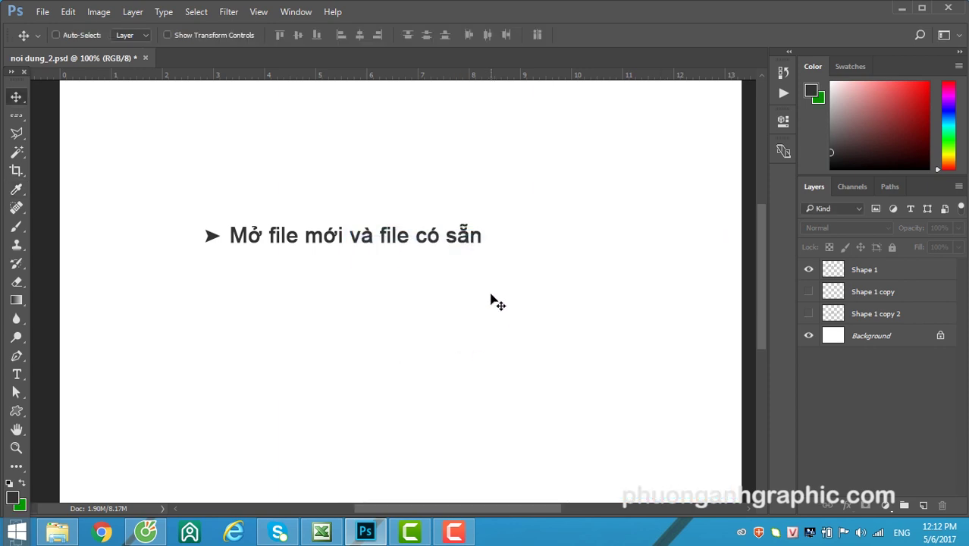
# - Create a new 960 × 690 px document filled with the Background Color
pyautogui.hotkey('ctrl', 'n')
pyautogui.click(403, 298)
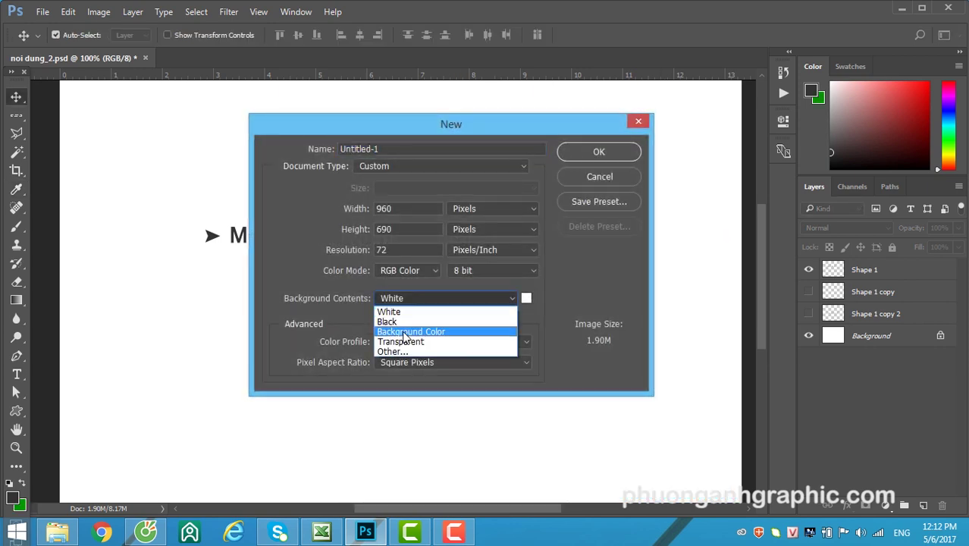
pyautogui.click(427, 338)
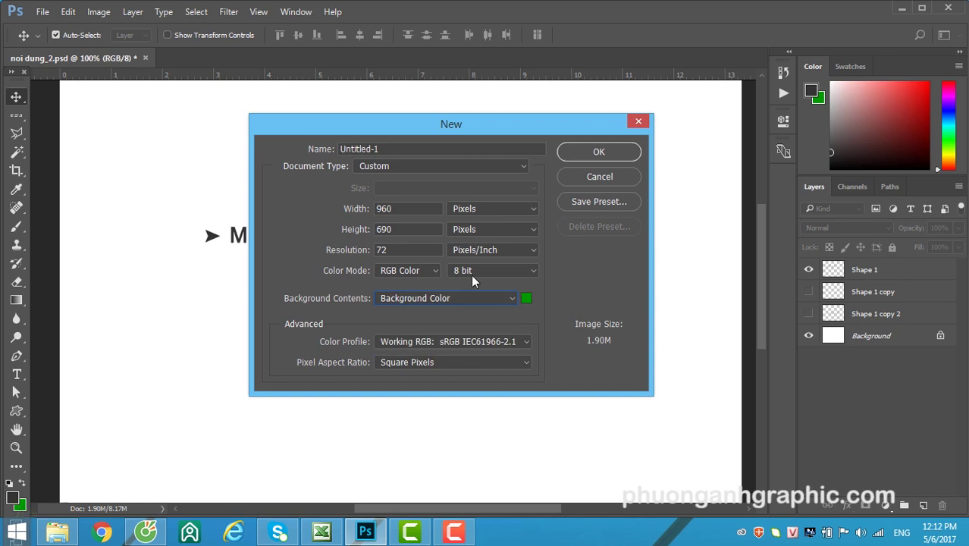
pyautogui.click(599, 152)
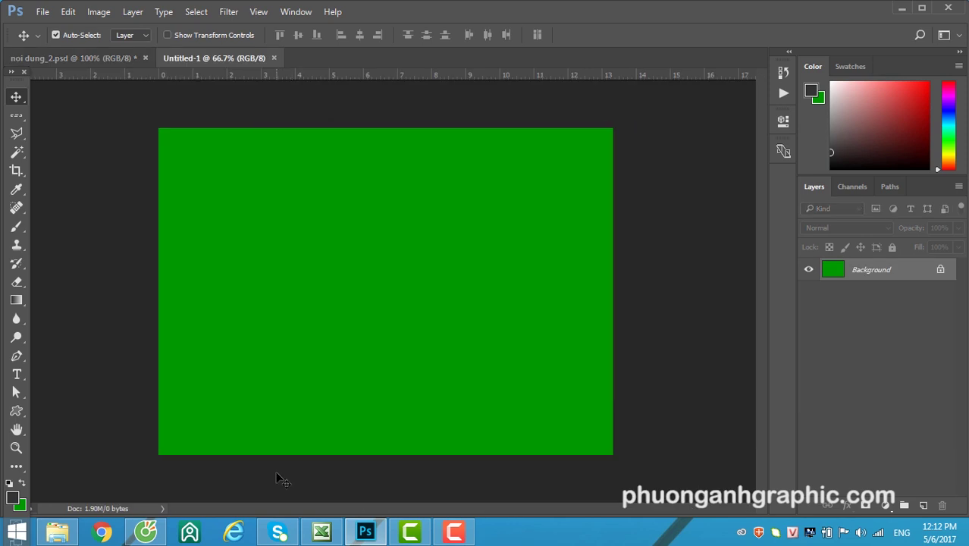
# - Close the green document and create a new 960 × 690 px document with a White background
pyautogui.press('ctrl')
pyautogui.hotkey('ctrl', 'w')
pyautogui.hotkey('ctrl', 'n')
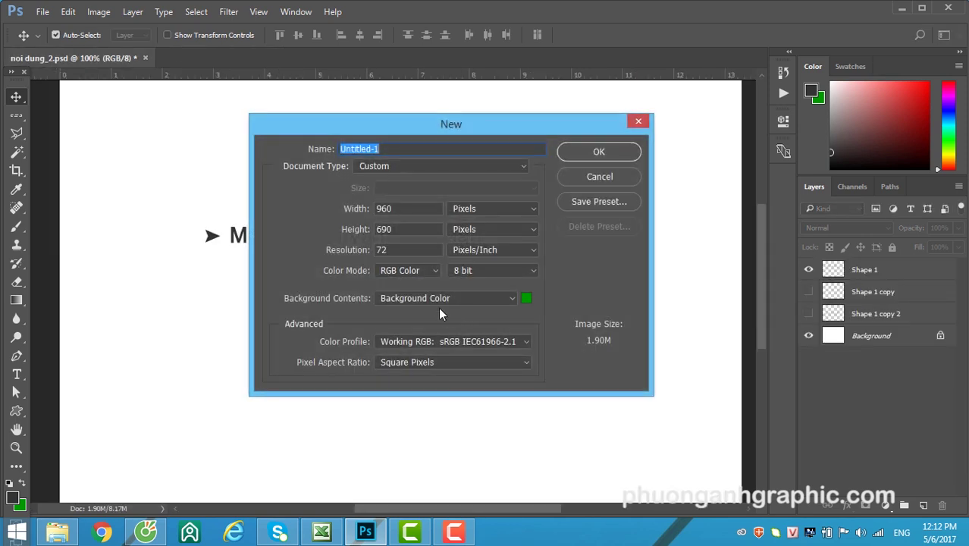
pyautogui.click(434, 299)
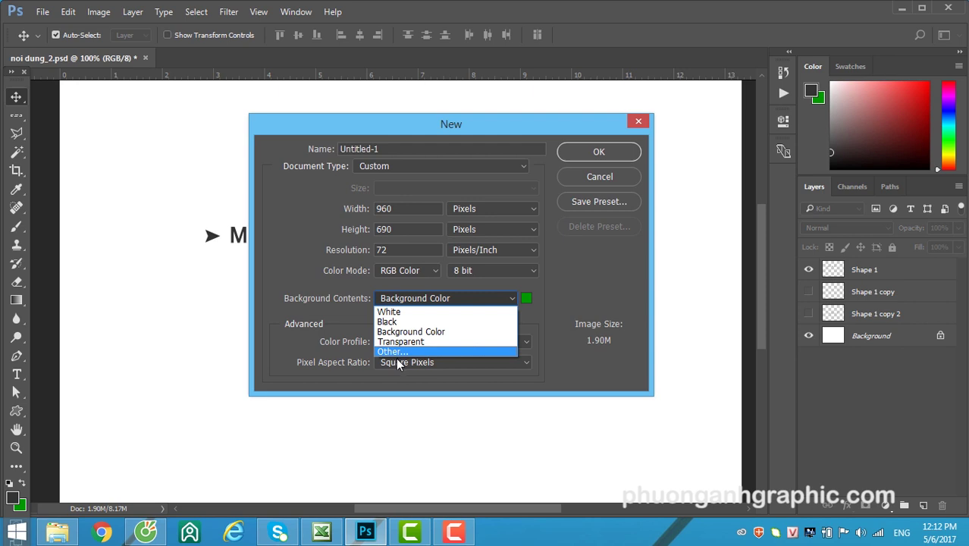
pyautogui.press('Up')
pyautogui.press('Up')
pyautogui.press('Up')
pyautogui.press('Up')
pyautogui.press('Return')
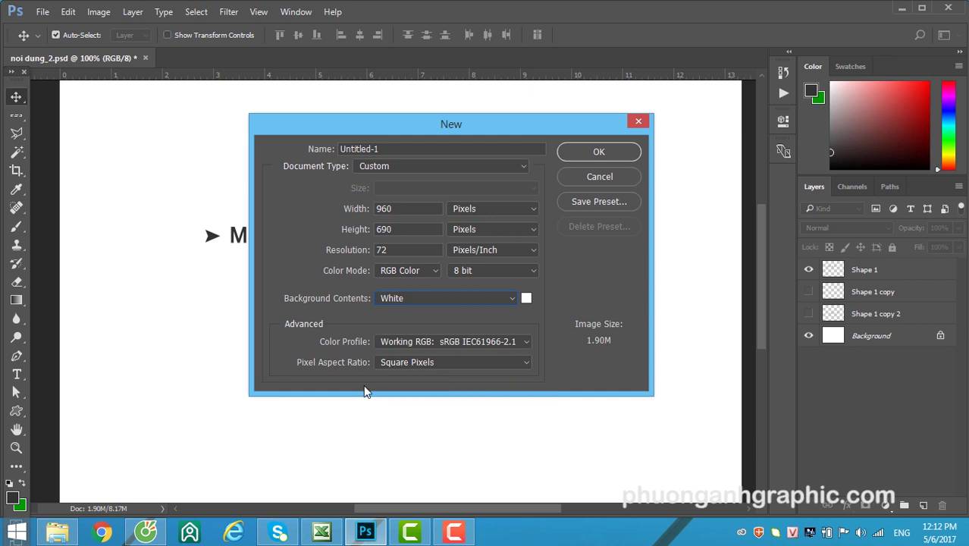
pyautogui.click(510, 340)
pyautogui.click(510, 339)
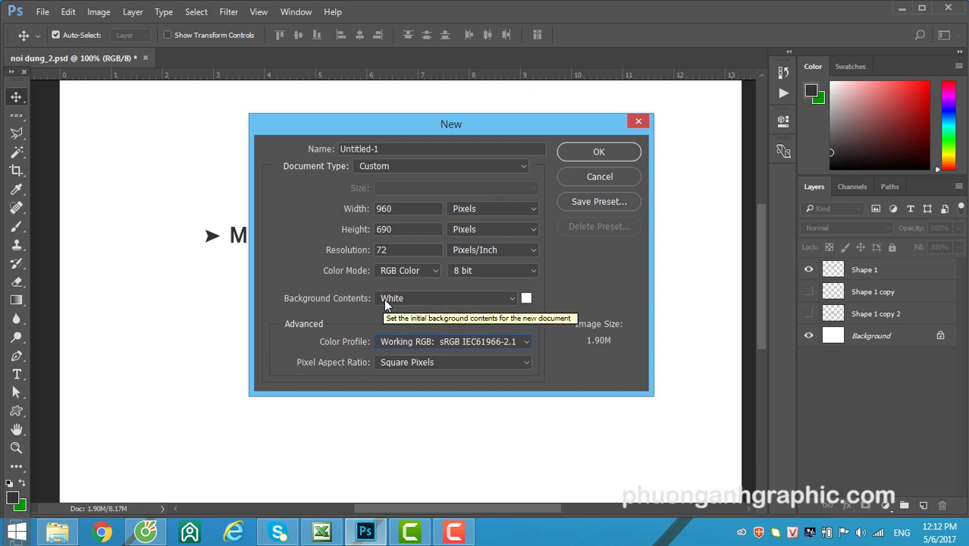
pyautogui.click(598, 154)
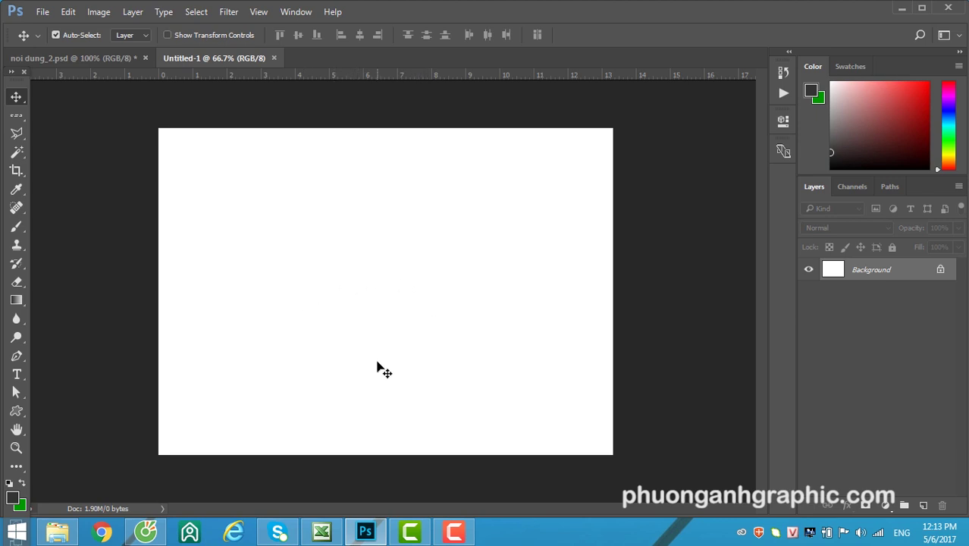
# - Open the sunflower photo 9_134914 from the Desktop, then return to noi dung_2.psd
pyautogui.click(94, 60)
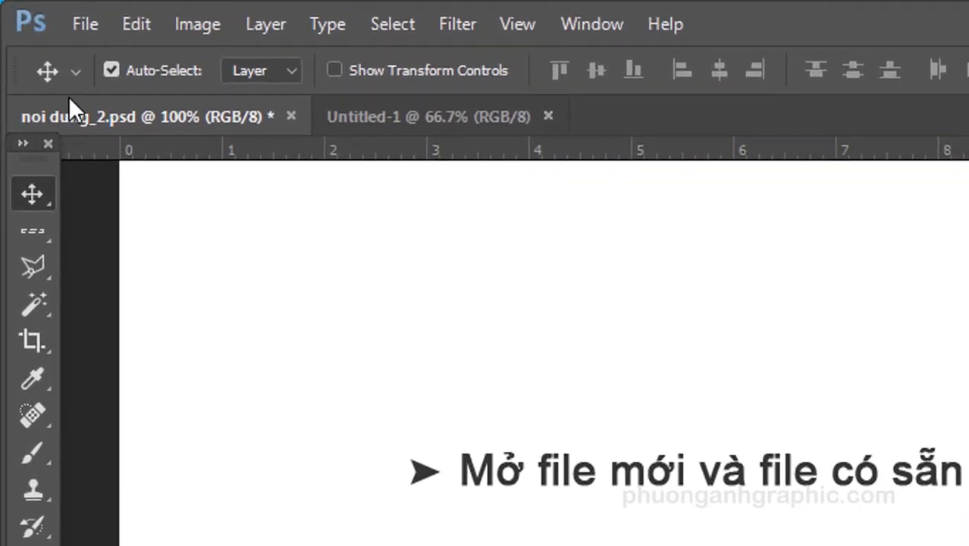
pyautogui.click(86, 26)
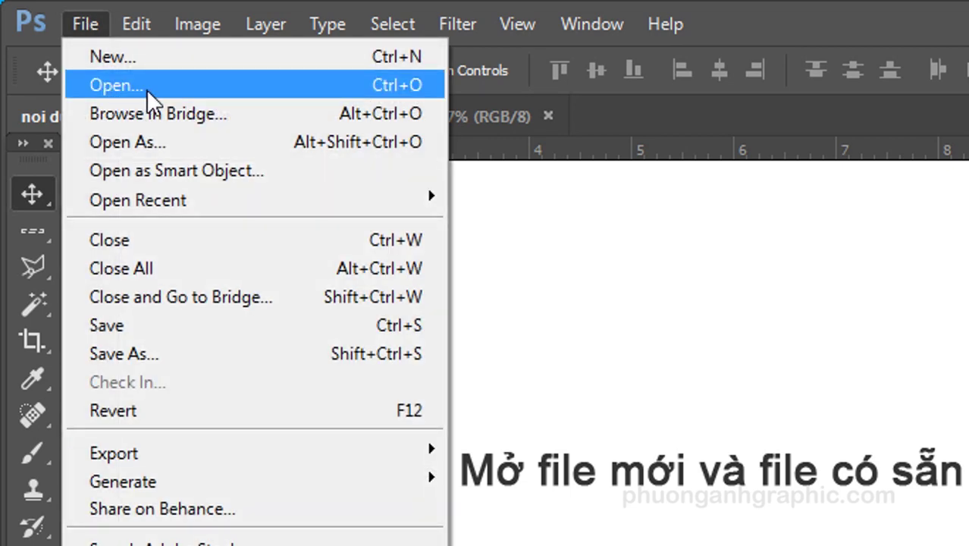
pyautogui.click(148, 91)
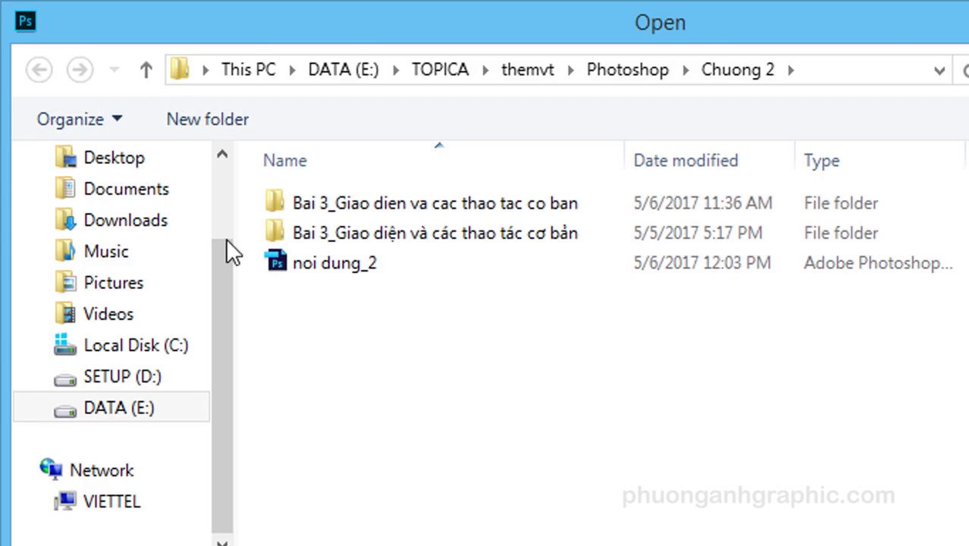
pyautogui.click(139, 156)
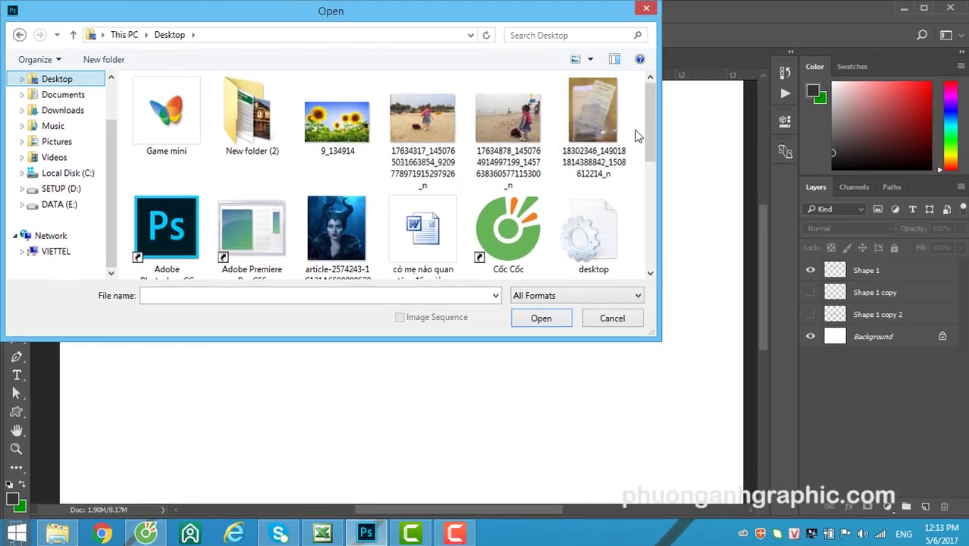
pyautogui.scroll(-2, 650, 133)
pyautogui.scroll(-1, 648, 169)
pyautogui.scroll(3, 643, 136)
pyautogui.moveTo(166, 116)
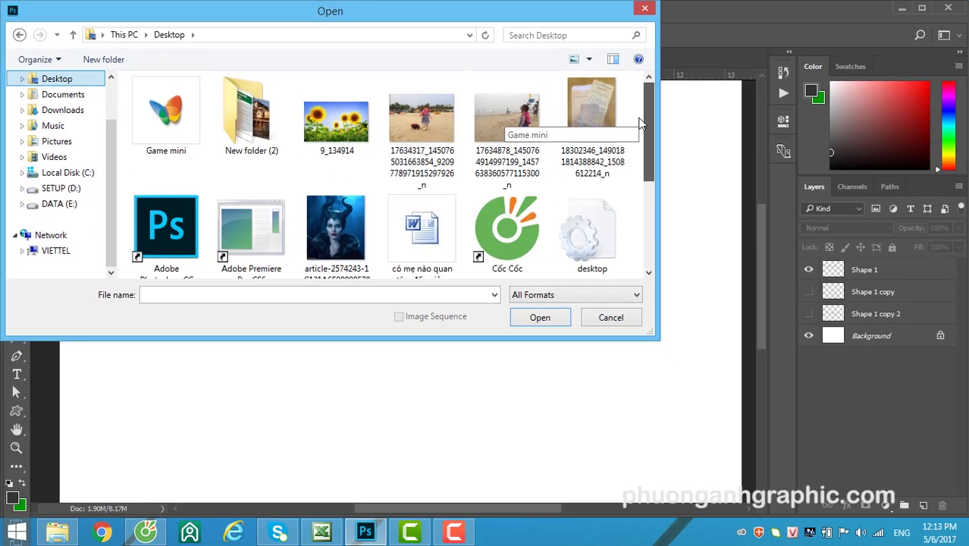
pyautogui.click(343, 119)
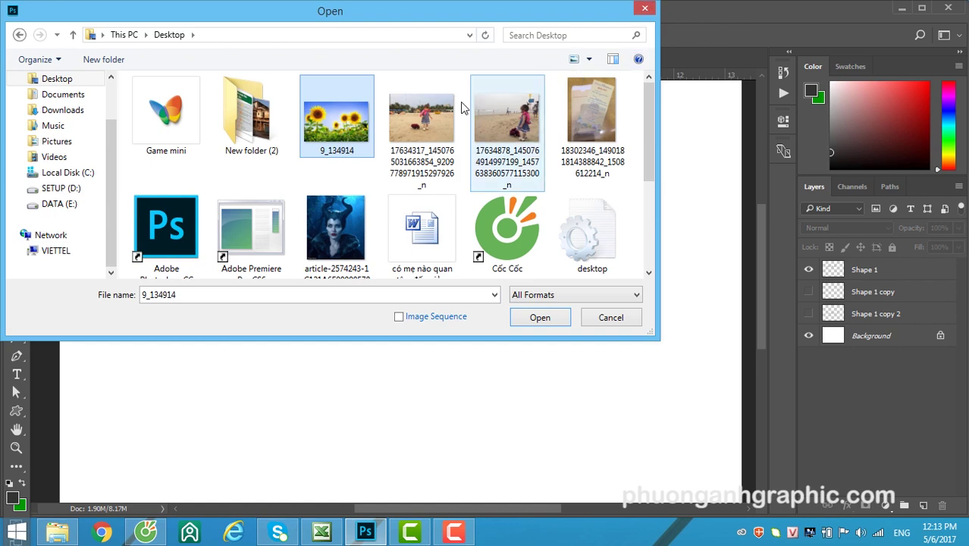
pyautogui.click(428, 118)
pyautogui.doubleClick(330, 128)
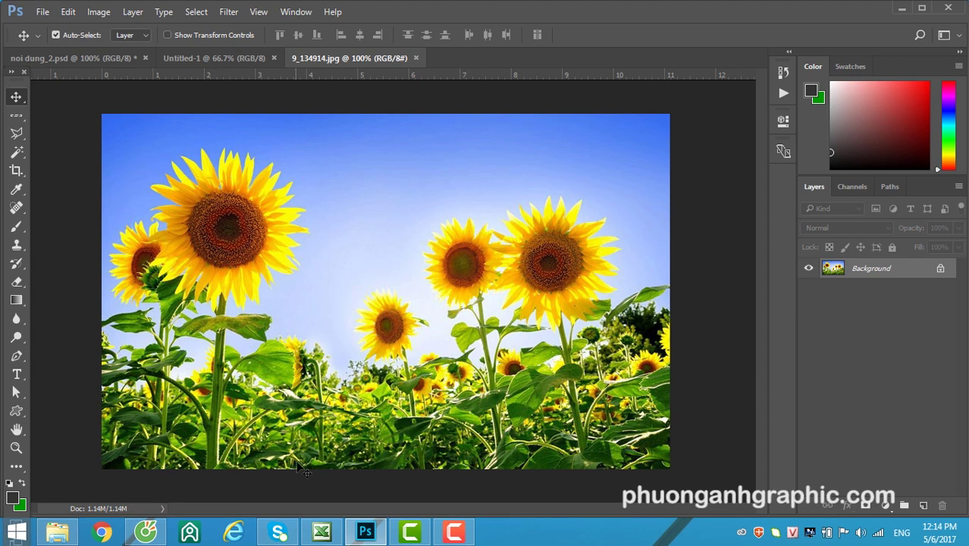
pyautogui.hotkey('ctrl', 'Tab')
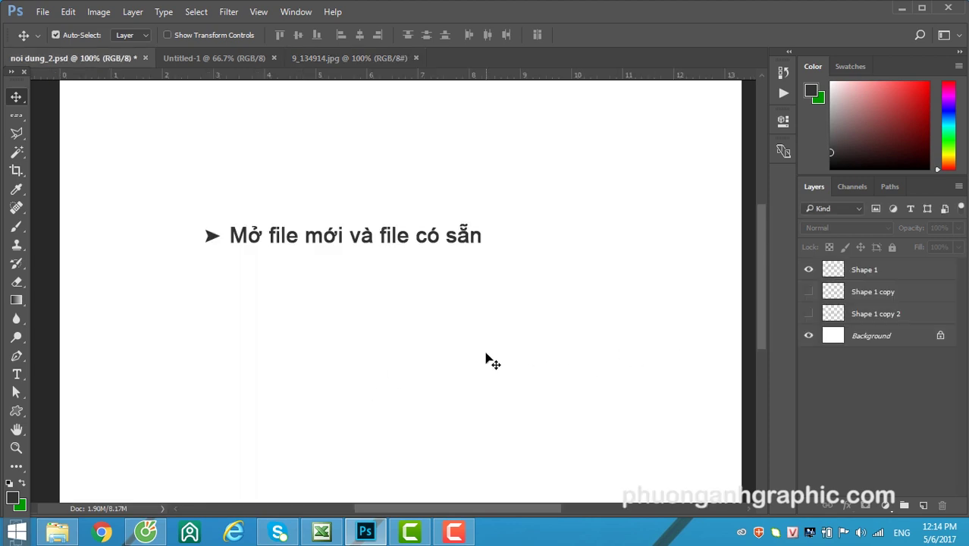
# - Reveal the Shape 1 copy layer, then begin Save As for the sunflower photo in Desktop
pyautogui.click(808, 291)
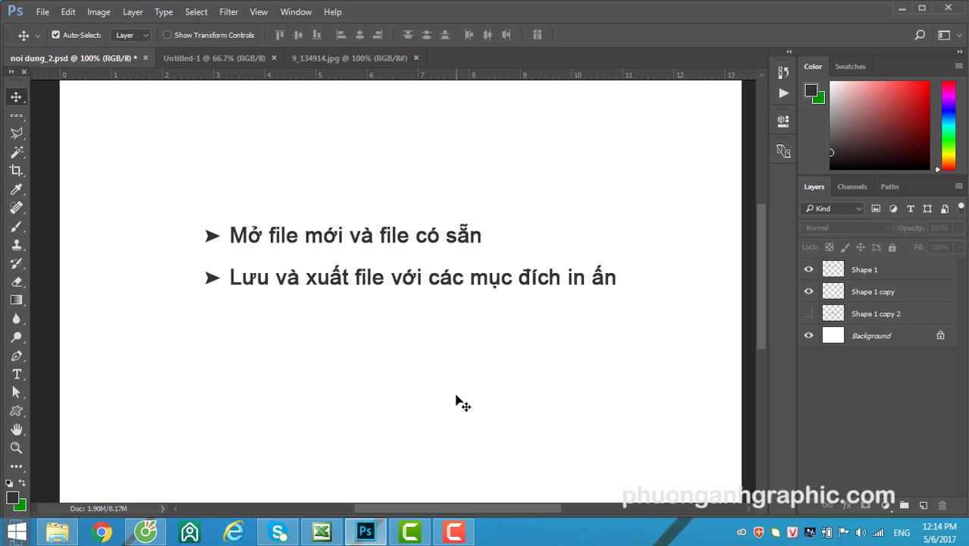
pyautogui.hotkey('ctrl', 'shift', 'Tab')
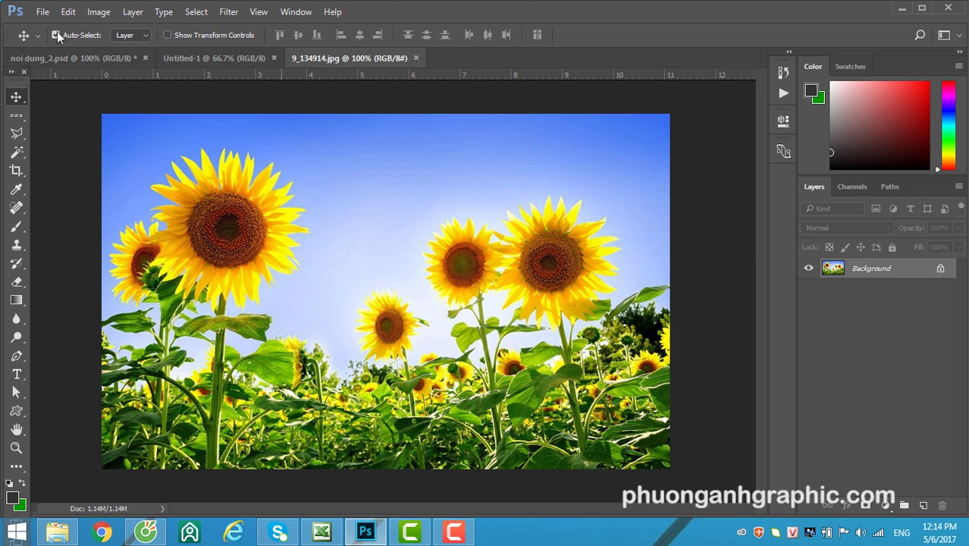
pyautogui.click(42, 11)
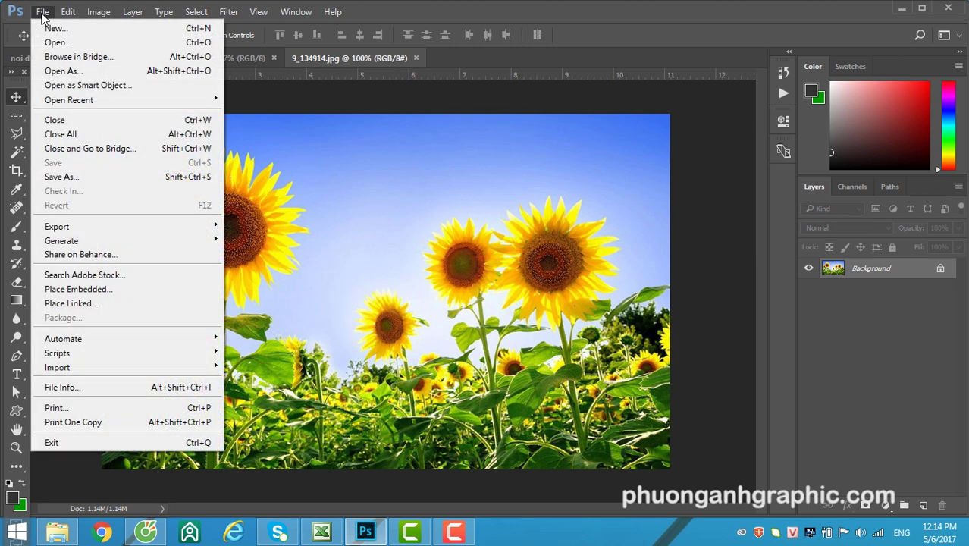
pyautogui.click(72, 177)
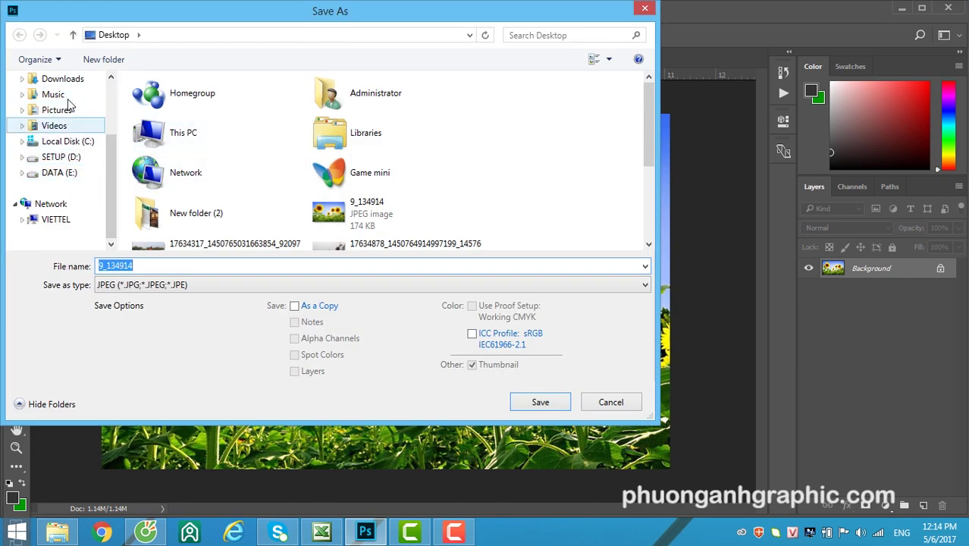
pyautogui.scroll(2, 66, 136)
pyautogui.click(67, 133)
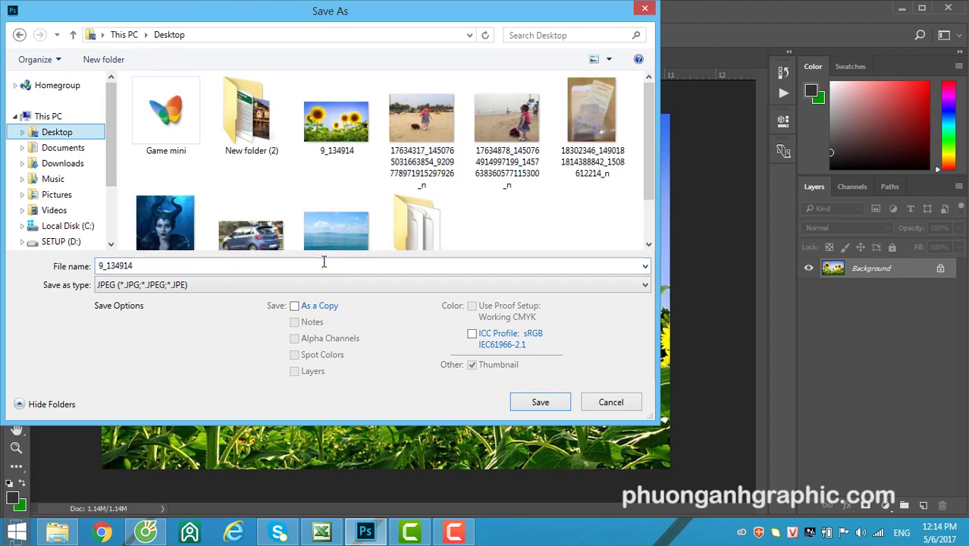
# - Save the sunflower photo as a JPEG named 'huong duong'
pyautogui.click(203, 282)
pyautogui.click(148, 265)
pyautogui.doubleClick(140, 264)
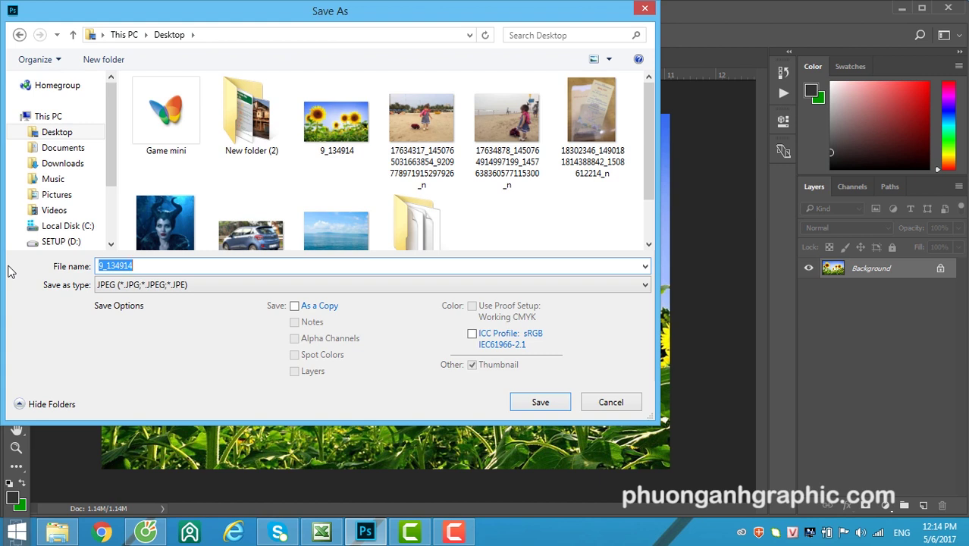
pyautogui.write('huong ')
pyautogui.write('duong')
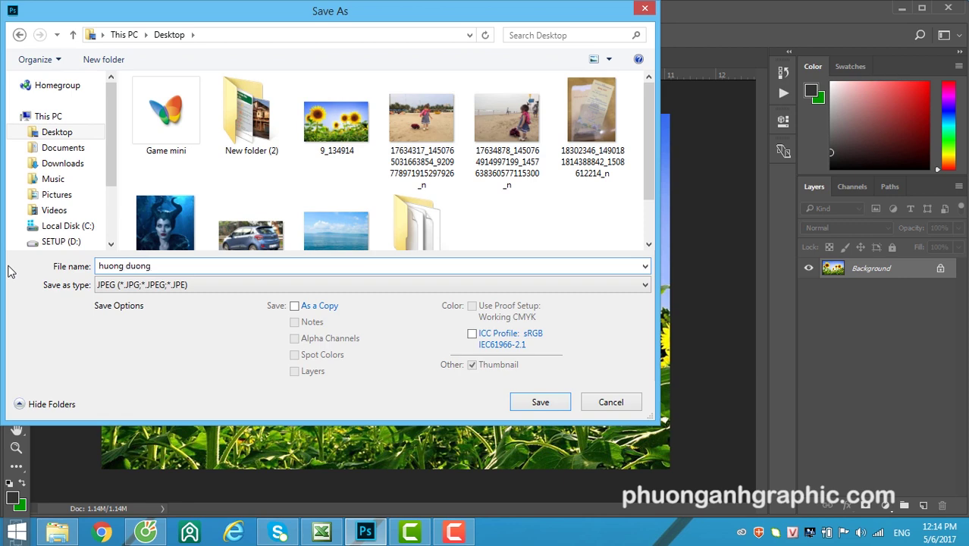
pyautogui.click(247, 286)
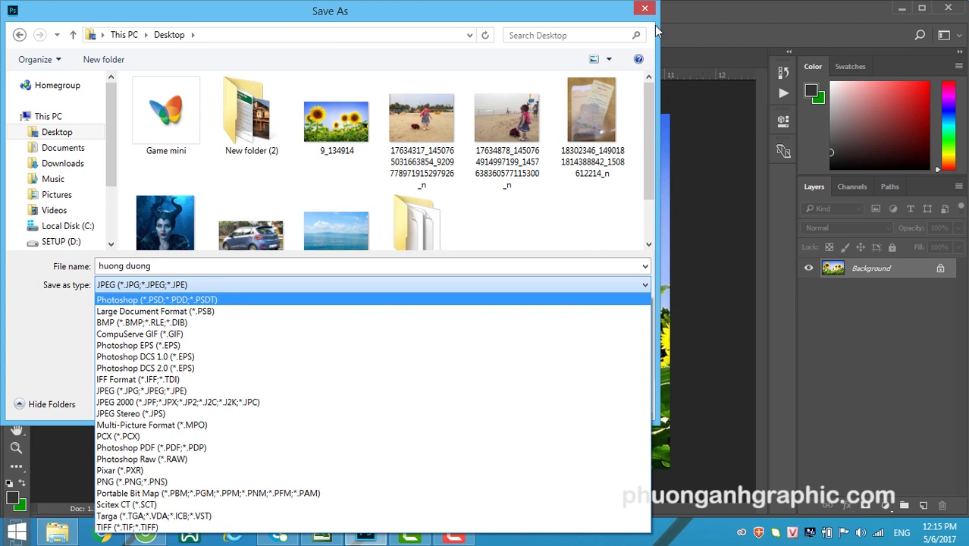
pyautogui.click(147, 391)
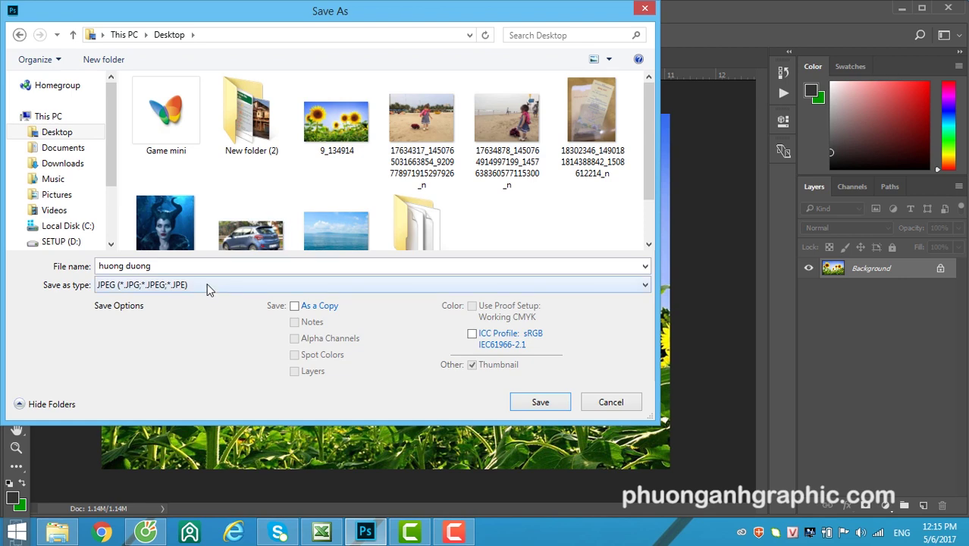
pyautogui.click(549, 404)
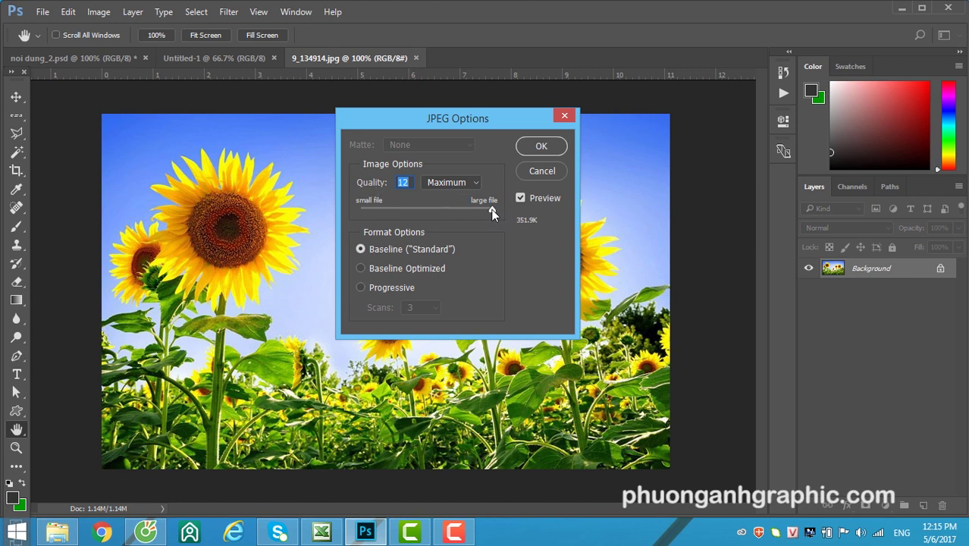
# - Lower the JPEG quality to 6 (Medium) and confirm the save
pyautogui.moveTo(492, 209)
pyautogui.mouseDown()
pyautogui.moveTo(347, 215)
pyautogui.moveTo(493, 214)
pyautogui.mouseUp()
pyautogui.click(539, 146)
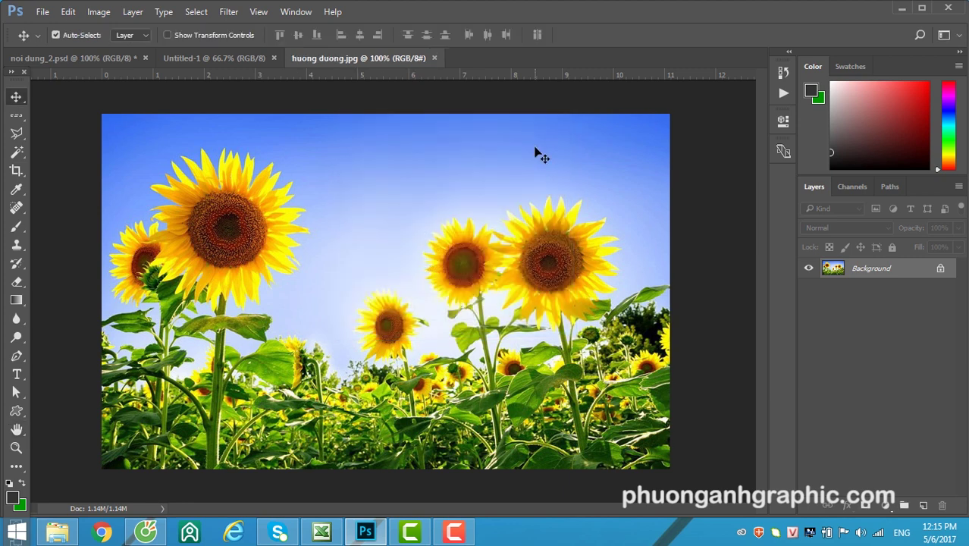
# - Reopen Save As for huong duong.jpg, check the file format list, and dismiss it unchanged
pyautogui.click(40, 13)
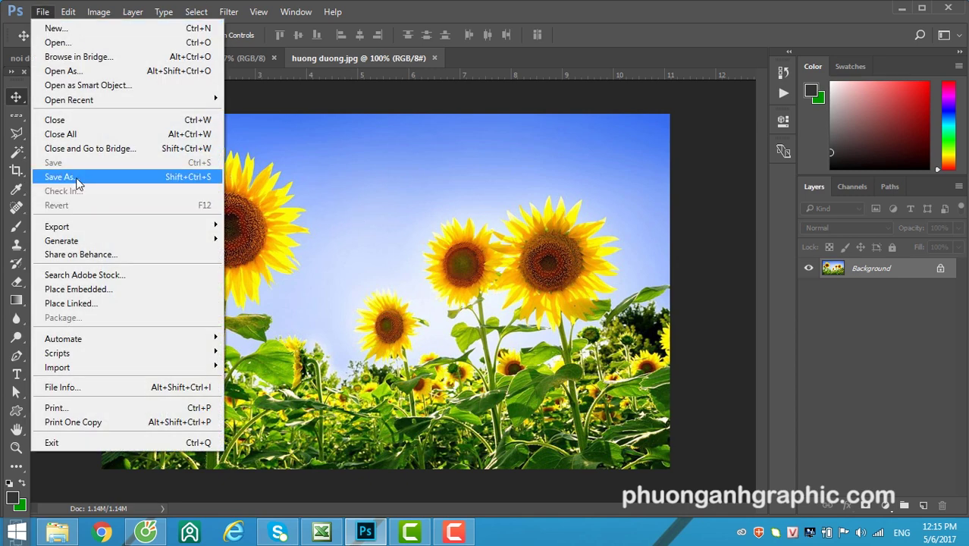
pyautogui.click(78, 182)
pyautogui.click(234, 290)
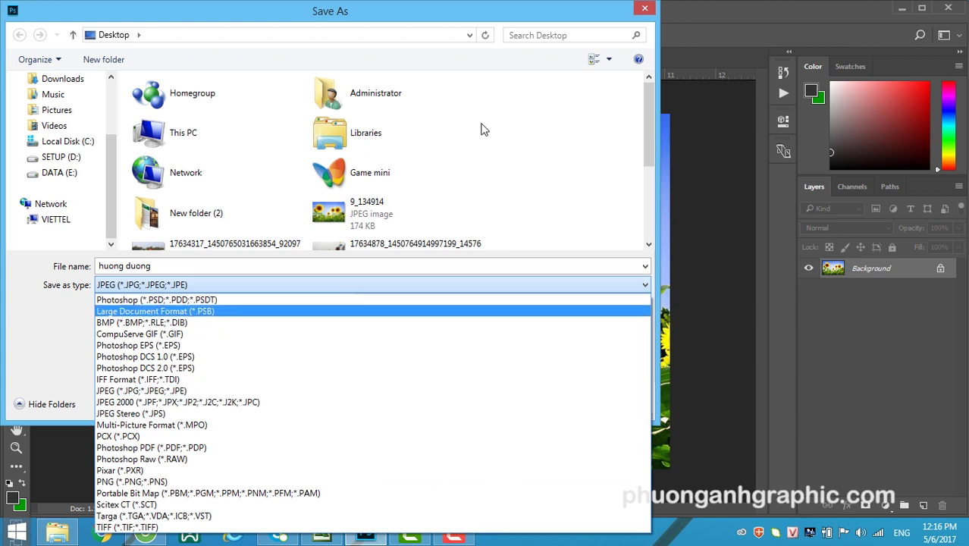
pyautogui.click(646, 123)
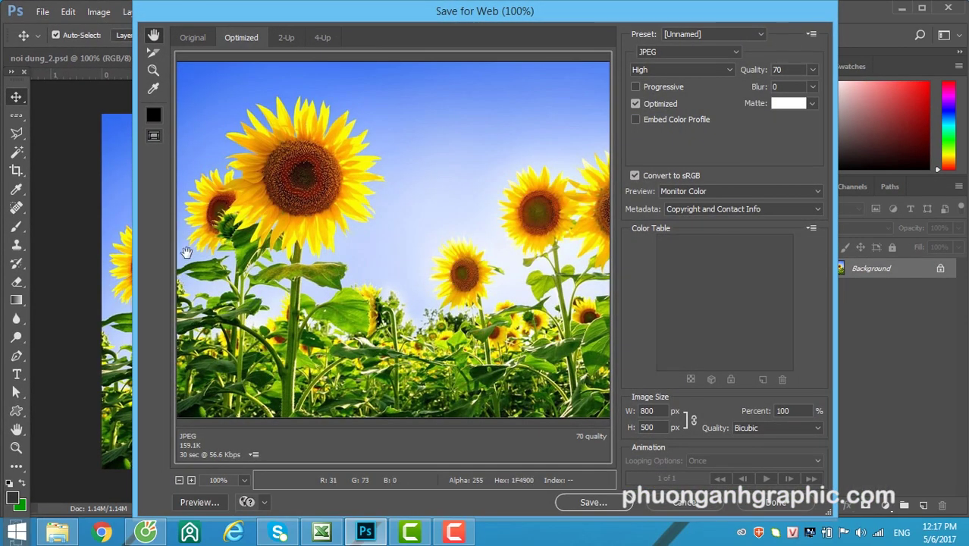
pyautogui.moveTo(366, 13); pyautogui.dragTo(427, 58)
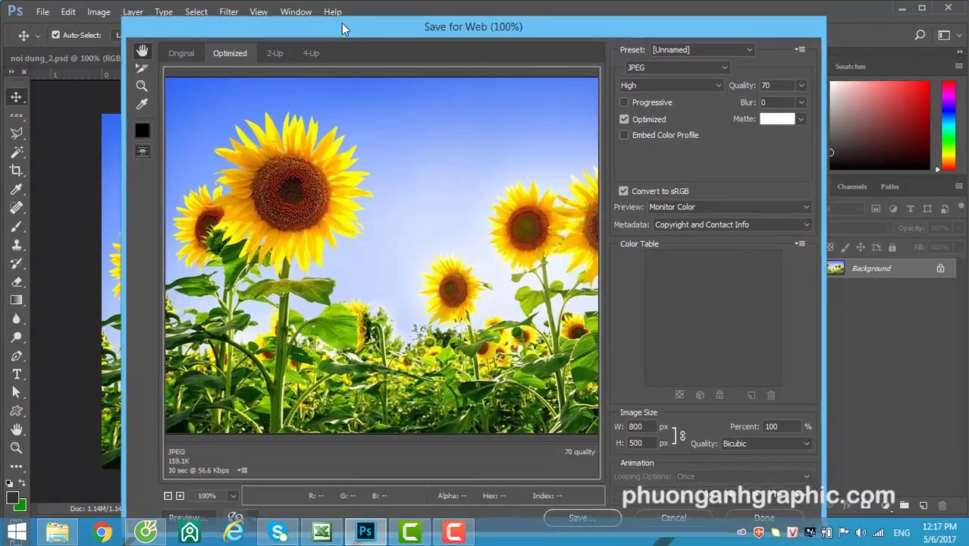
pyautogui.moveTo(427, 57); pyautogui.dragTo(320, 25)
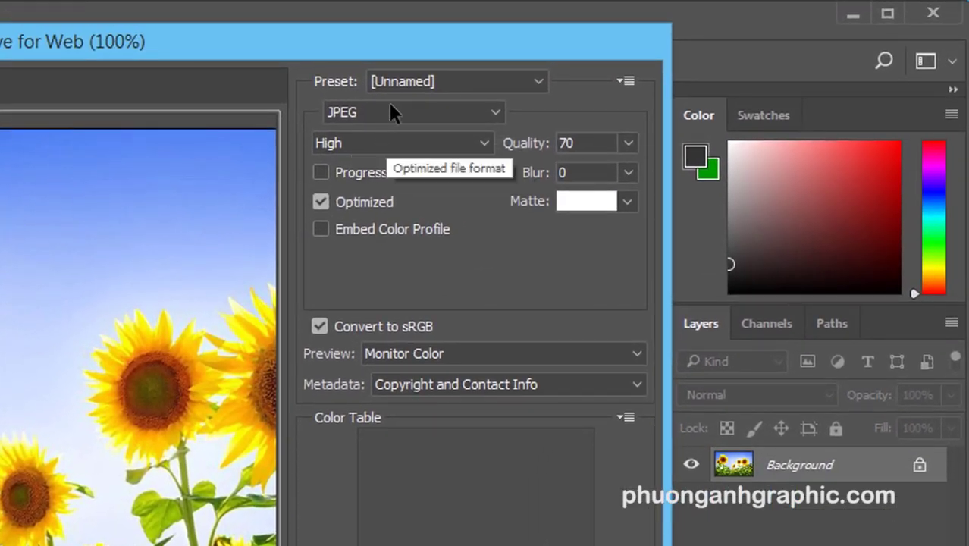
pyautogui.click(383, 119)
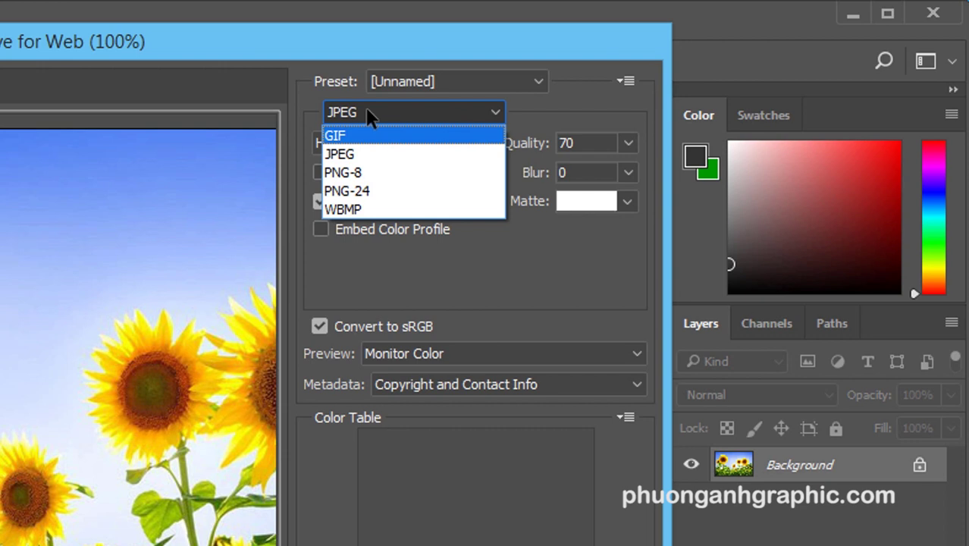
pyautogui.click(367, 107)
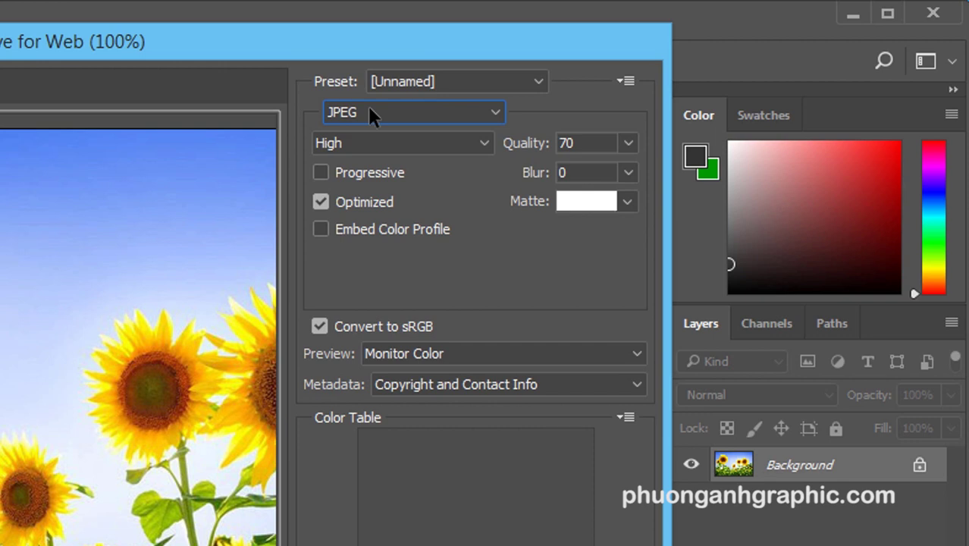
pyautogui.click(370, 112)
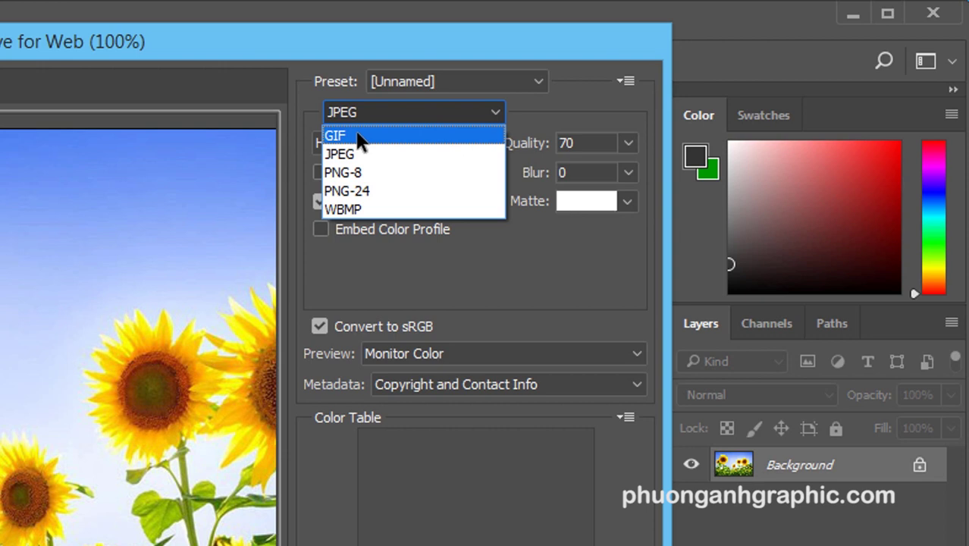
# - Try GIF output with 256 colours, then switch the Save for Web format to PNG-24
pyautogui.click(358, 136)
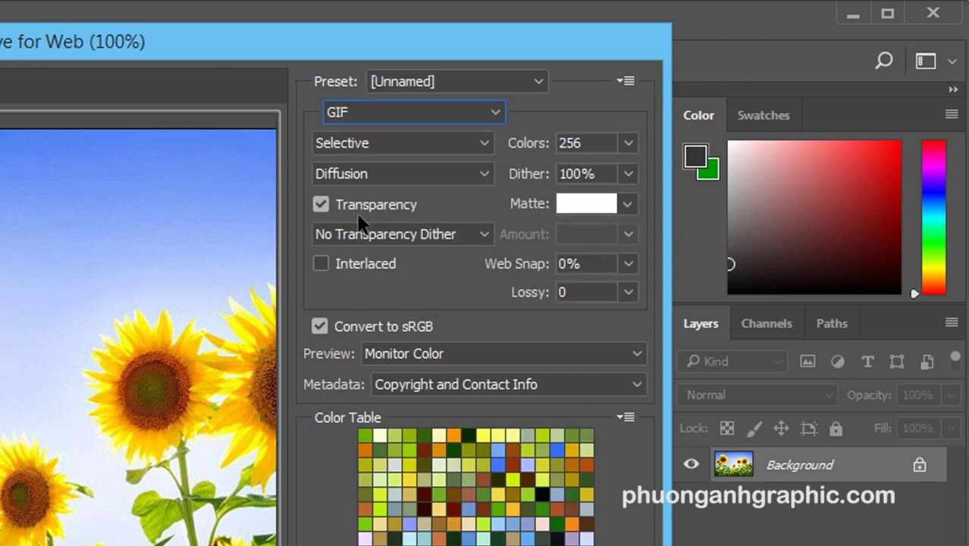
pyautogui.click(628, 143)
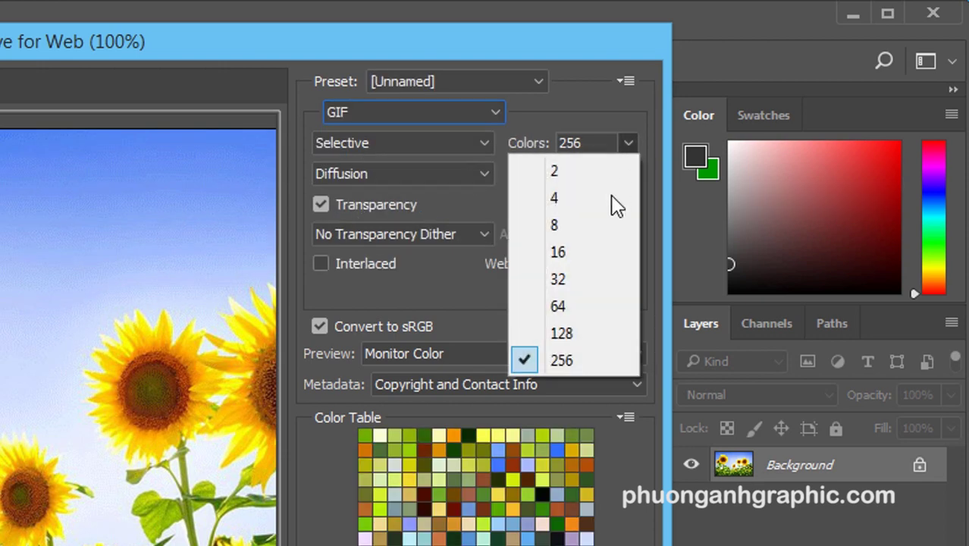
pyautogui.click(582, 110)
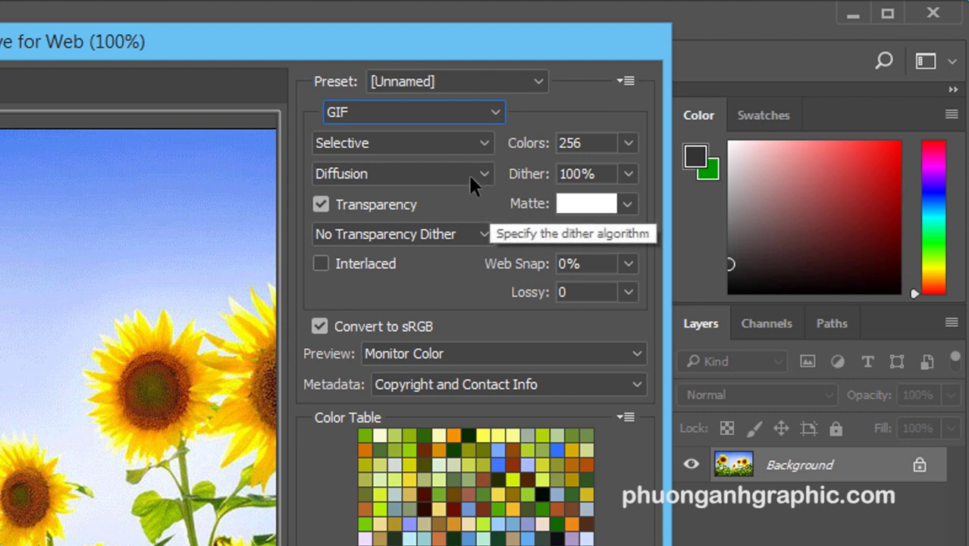
pyautogui.click(398, 117)
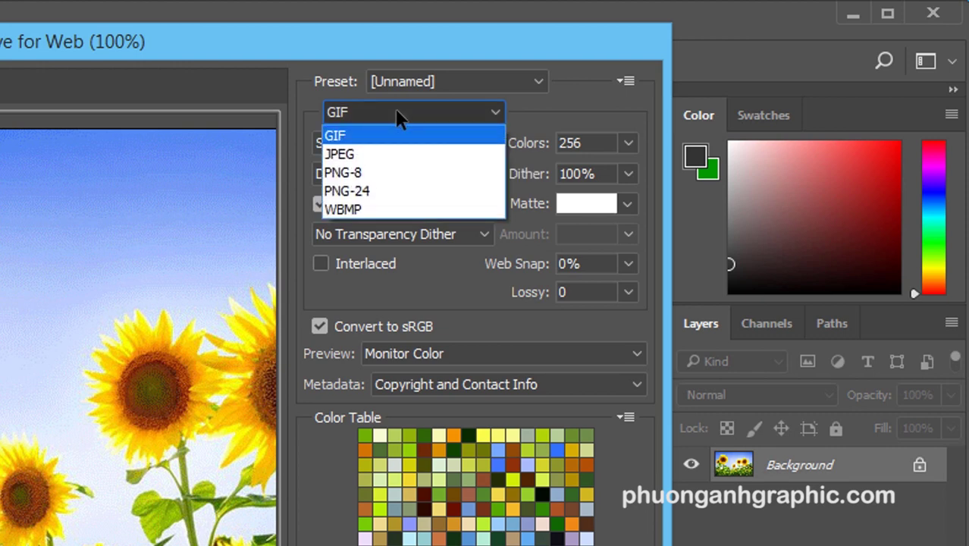
pyautogui.click(406, 197)
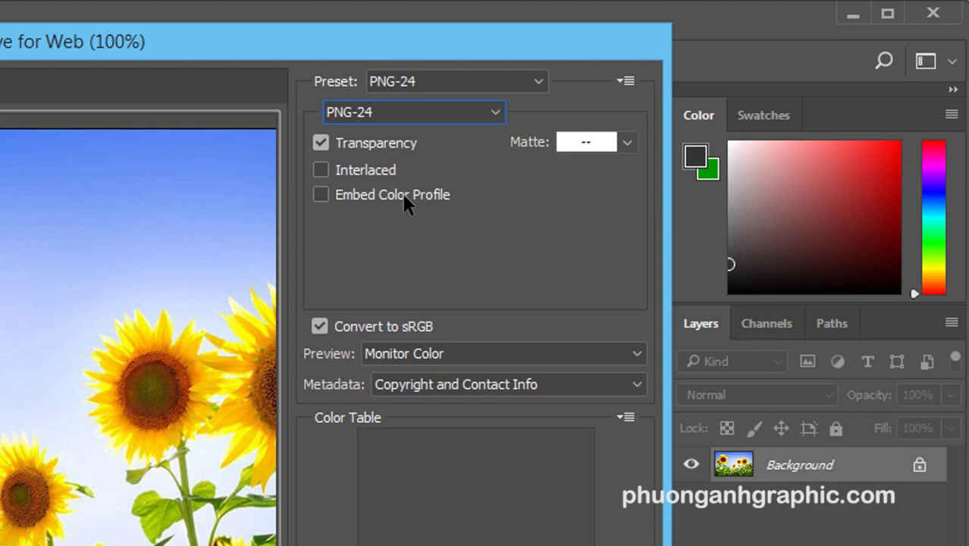
pyautogui.moveTo(206, 43); pyautogui.dragTo(148, 21)
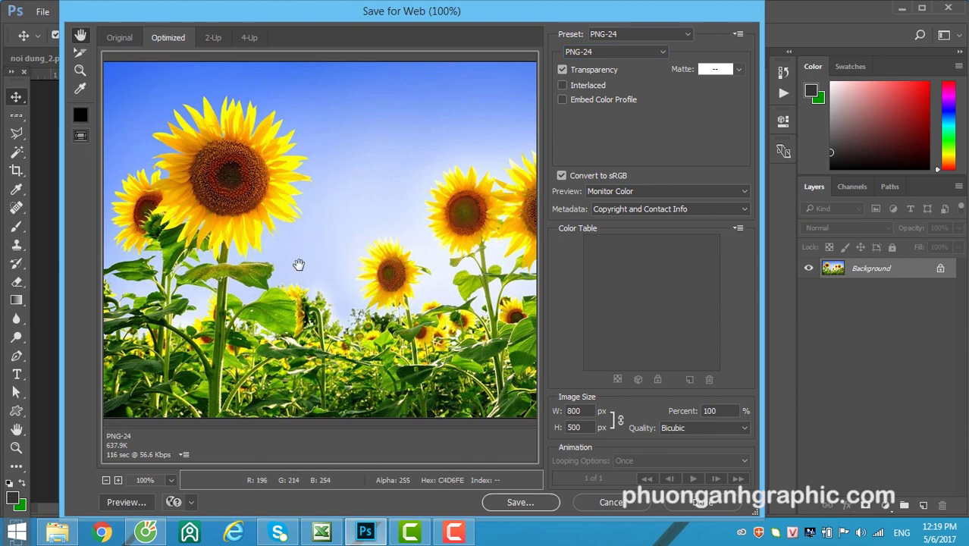
# - Show Original and PNG-24 side by side in 2-Up and pan across the sunflowers to compare
pyautogui.click(595, 52)
pyautogui.click(588, 95)
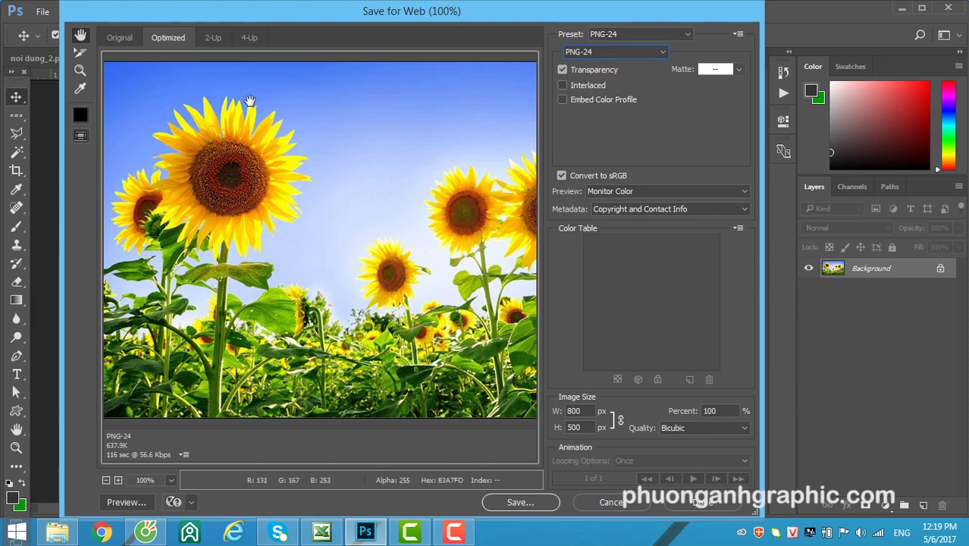
pyautogui.click(213, 37)
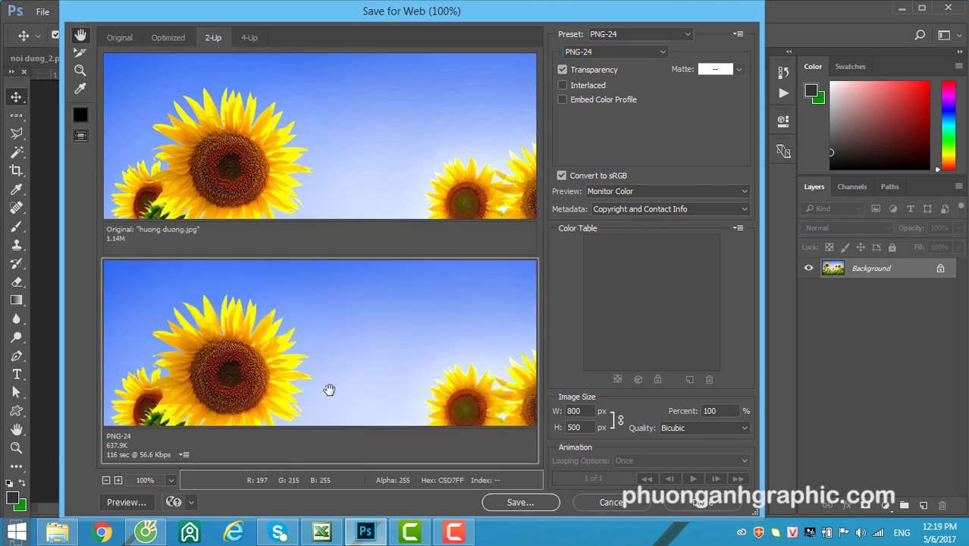
pyautogui.moveTo(329, 390); pyautogui.dragTo(329, 347)
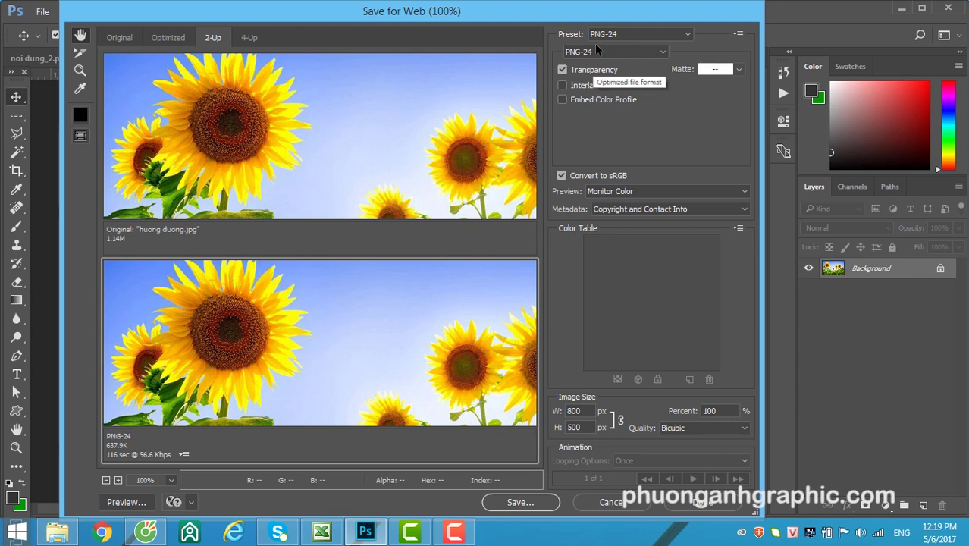
pyautogui.moveTo(287, 124)
pyautogui.mouseDown()
pyautogui.moveTo(288, 137)
pyautogui.moveTo(350, 100)
pyautogui.mouseUp()
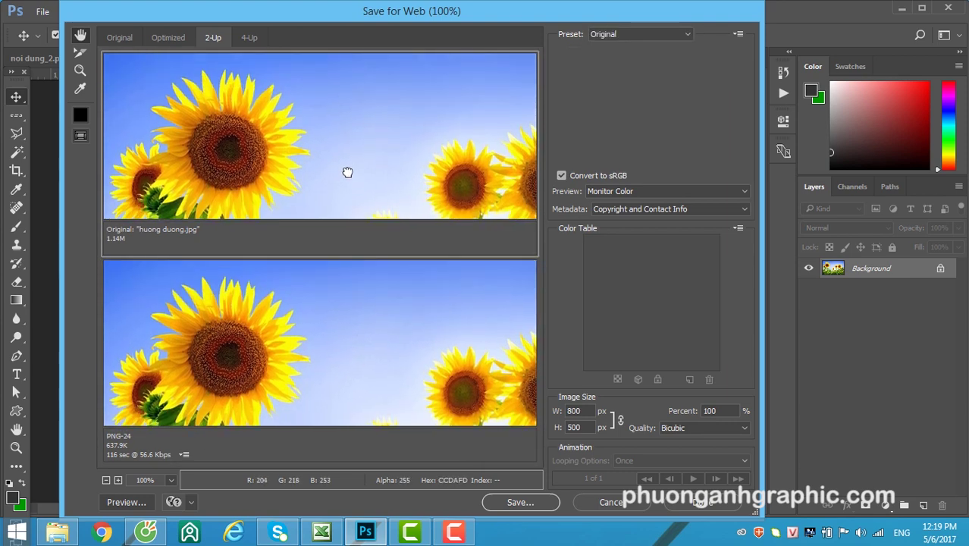
pyautogui.moveTo(347, 172); pyautogui.dragTo(351, 122)
pyautogui.moveTo(317, 332); pyautogui.dragTo(322, 310)
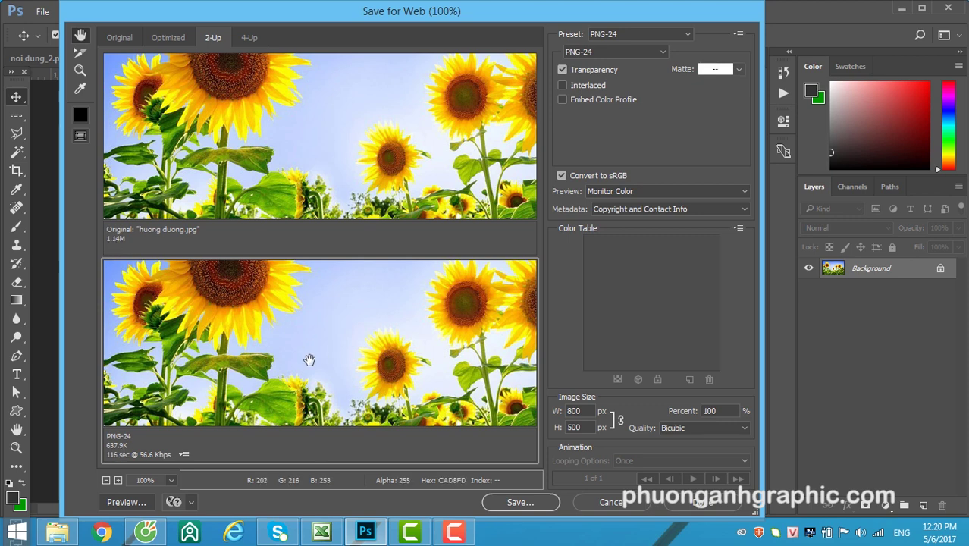
pyautogui.moveTo(282, 346)
pyautogui.mouseDown()
pyautogui.moveTo(297, 380)
pyautogui.moveTo(305, 308)
pyautogui.mouseUp()
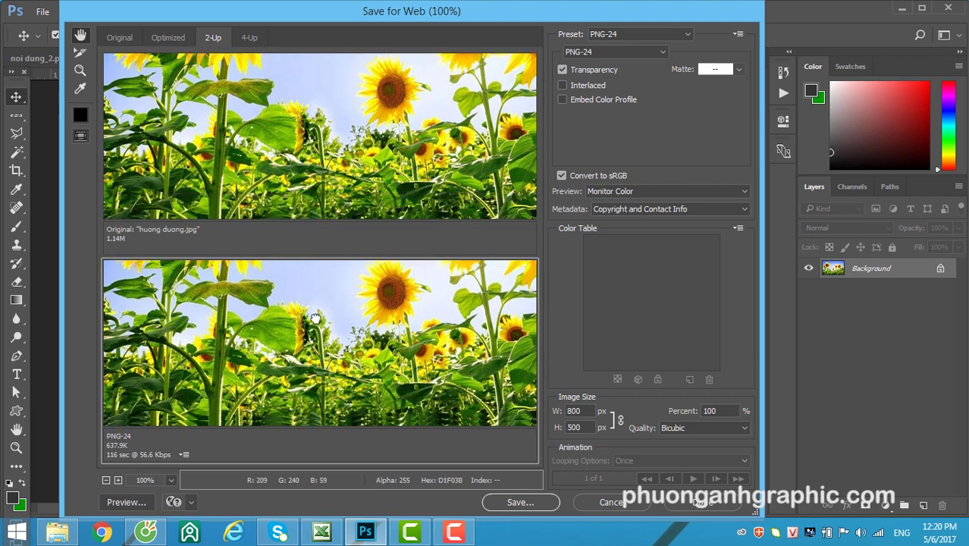
pyautogui.moveTo(324, 389)
pyautogui.mouseDown()
pyautogui.moveTo(321, 324)
pyautogui.moveTo(367, 389)
pyautogui.moveTo(321, 356)
pyautogui.mouseUp()
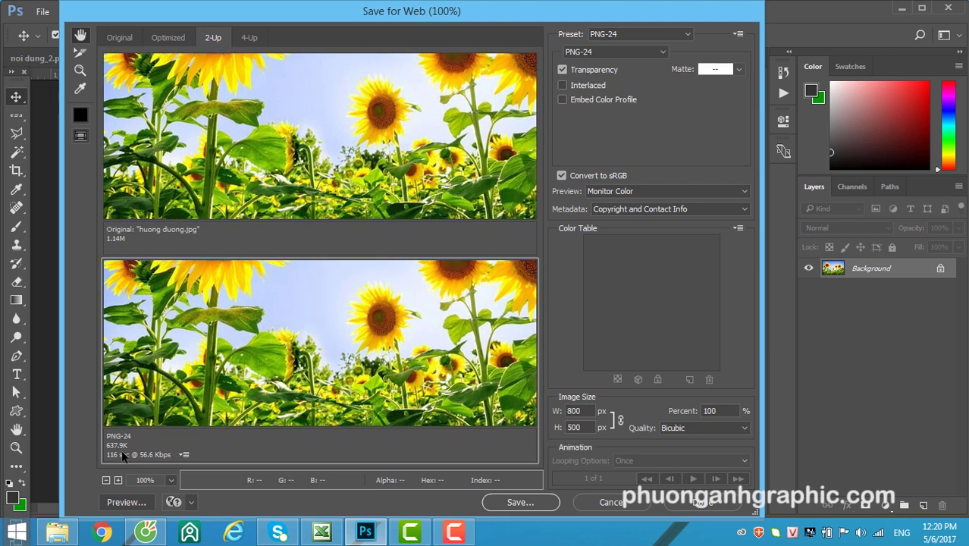
pyautogui.moveTo(284, 338)
pyautogui.mouseDown()
pyautogui.moveTo(296, 330)
pyautogui.moveTo(265, 339)
pyautogui.mouseUp()
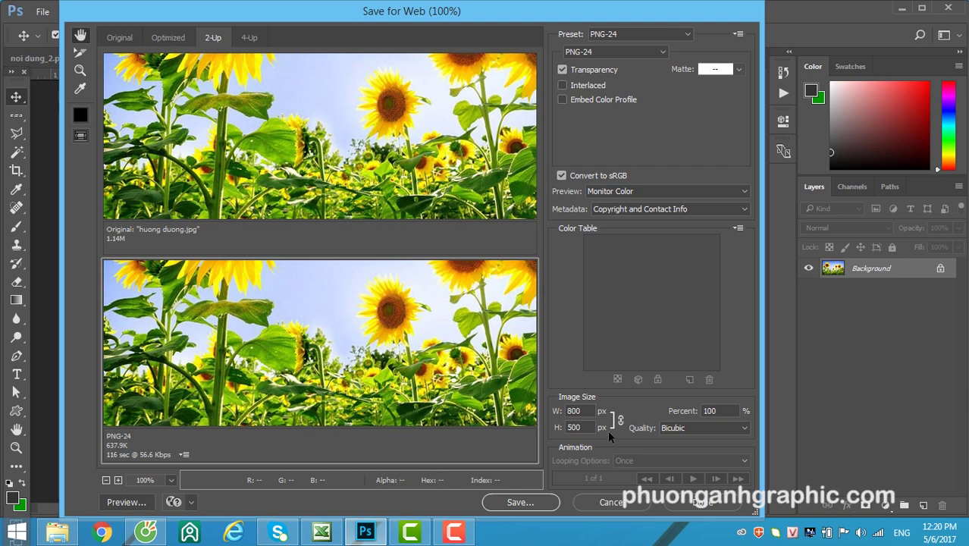
pyautogui.click(247, 38)
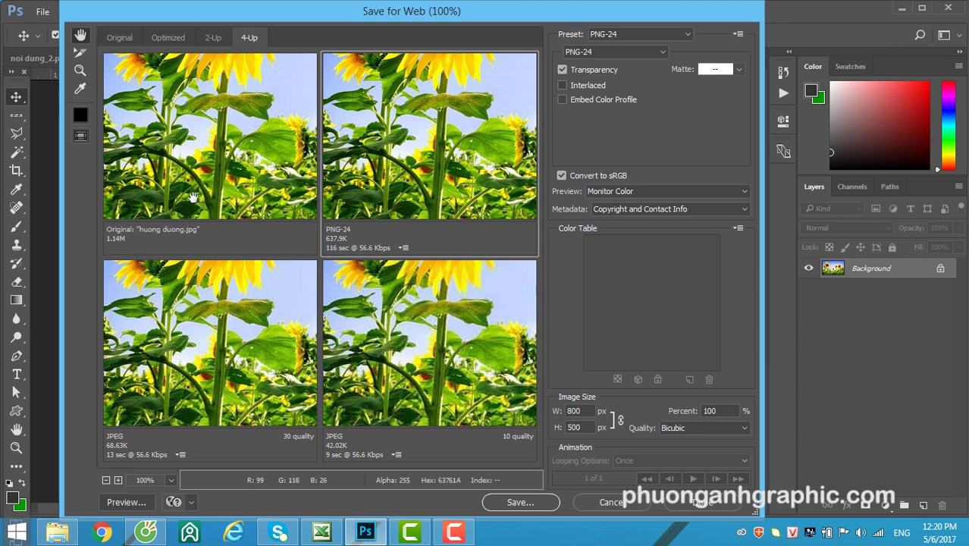
# - In 4-Up, select the JPEG quality 30 pane, pan to the sunflower heads, and save it
pyautogui.click(170, 175)
pyautogui.click(387, 168)
pyautogui.click(225, 359)
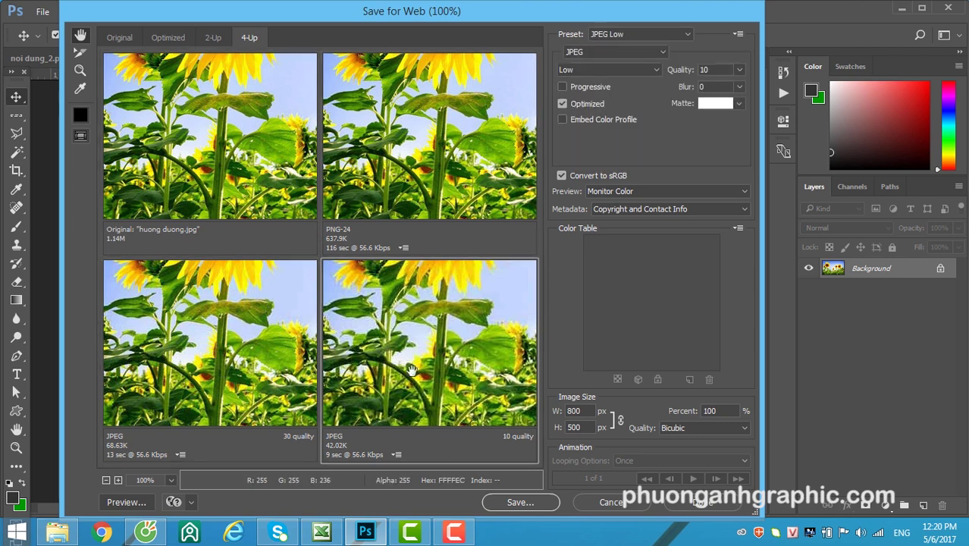
pyautogui.moveTo(226, 359)
pyautogui.mouseDown()
pyautogui.moveTo(234, 403)
pyautogui.moveTo(187, 297)
pyautogui.moveTo(208, 364)
pyautogui.moveTo(204, 295)
pyautogui.moveTo(206, 392)
pyautogui.mouseUp()
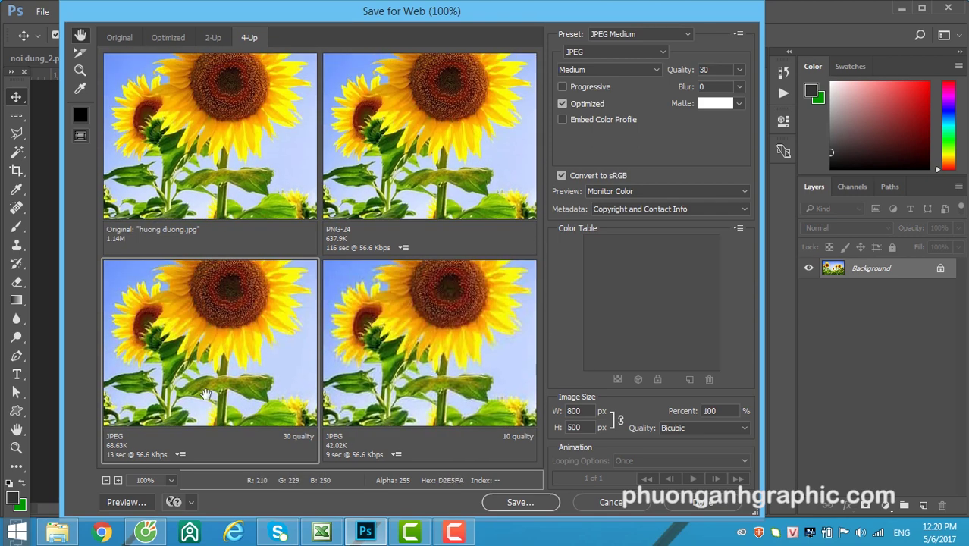
pyautogui.moveTo(202, 317)
pyautogui.mouseDown()
pyautogui.moveTo(220, 399)
pyautogui.moveTo(255, 298)
pyautogui.mouseUp()
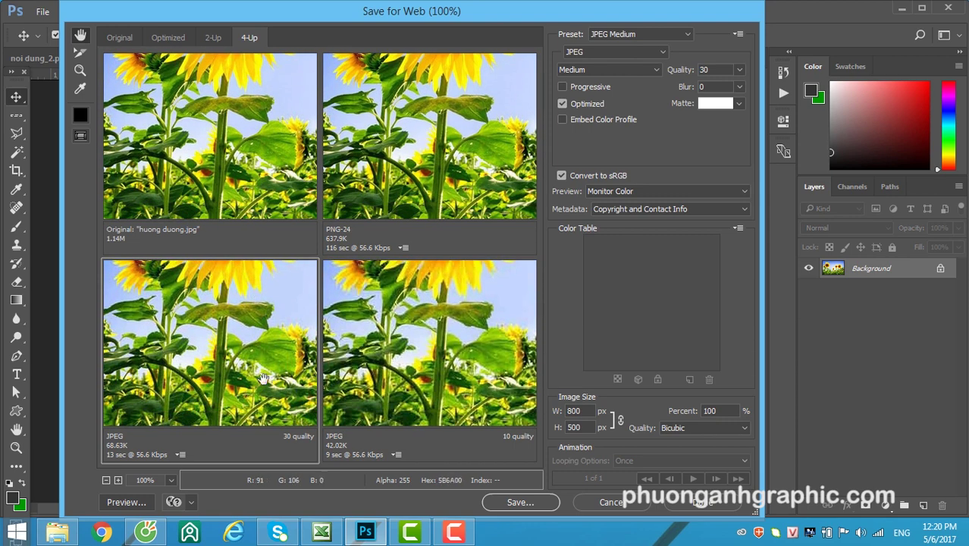
pyautogui.moveTo(212, 342); pyautogui.dragTo(210, 338)
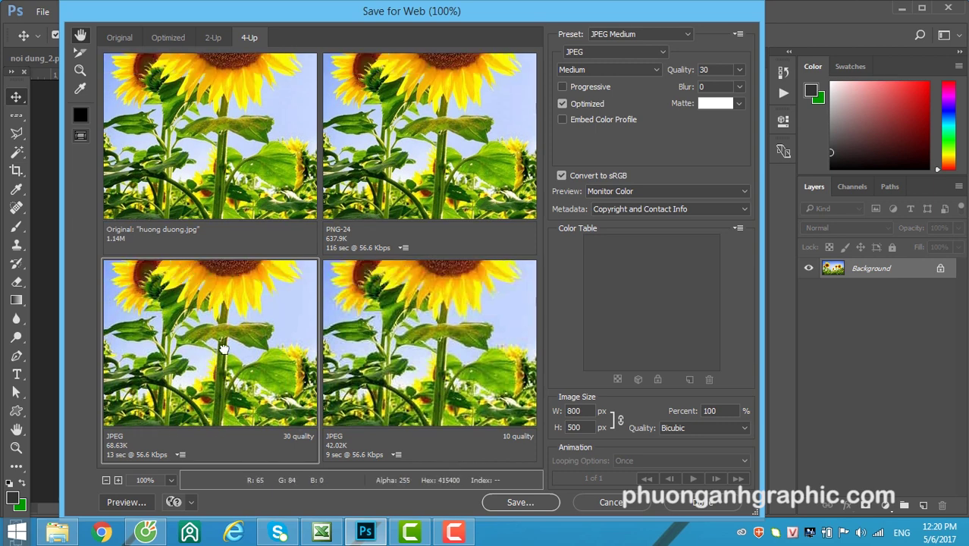
pyautogui.moveTo(225, 330)
pyautogui.mouseDown()
pyautogui.moveTo(204, 356)
pyautogui.moveTo(228, 263)
pyautogui.mouseUp()
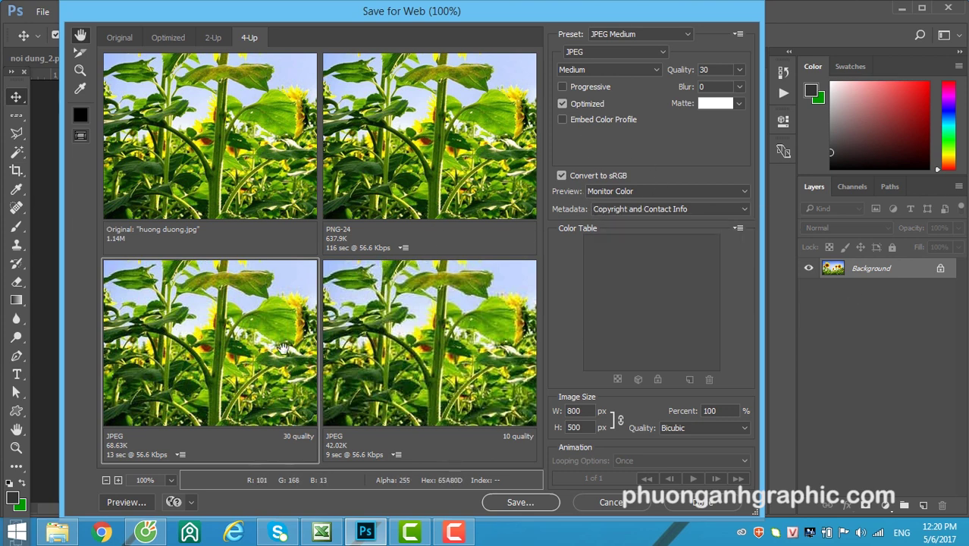
pyautogui.click(529, 507)
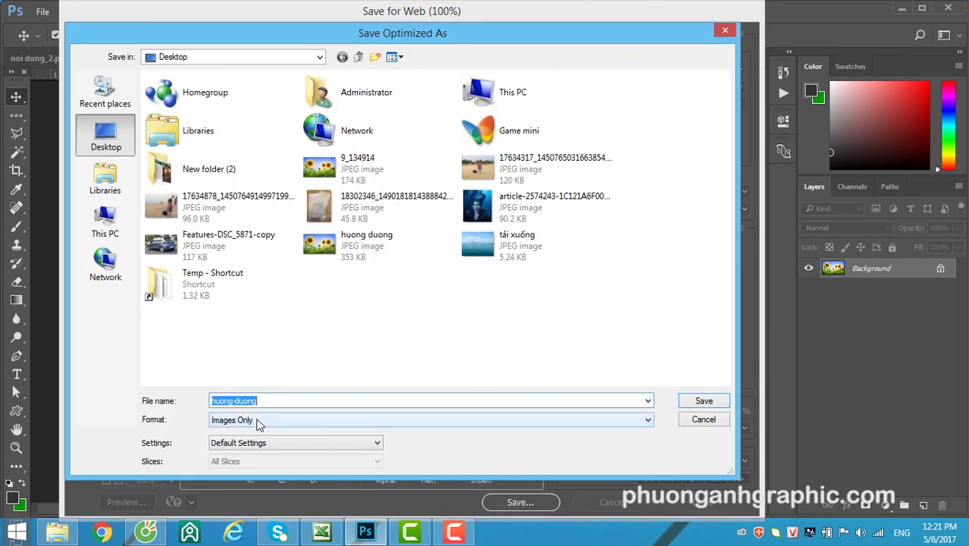
# - Save the quality-30 JPEG to the Desktop as huong-duong.jpg with Images Only format
pyautogui.click(275, 425)
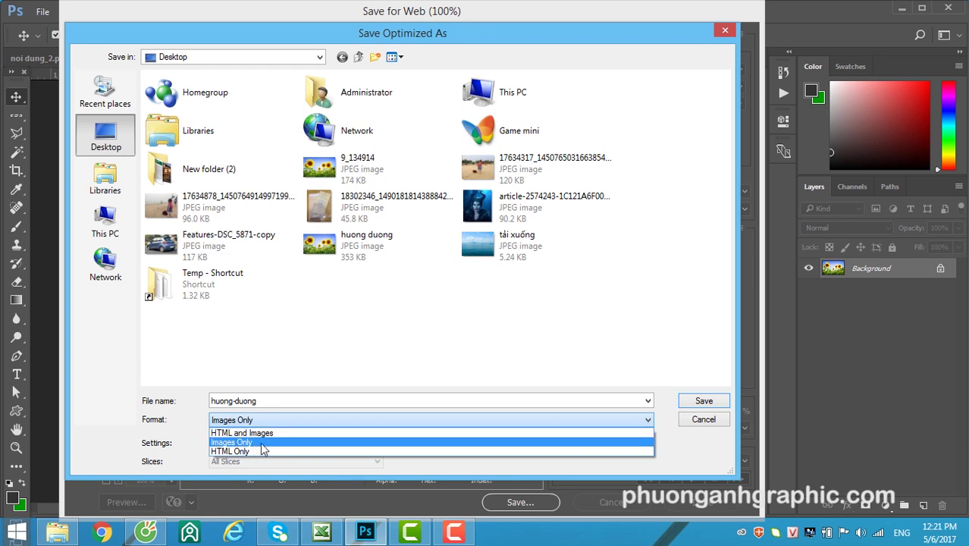
pyautogui.click(261, 444)
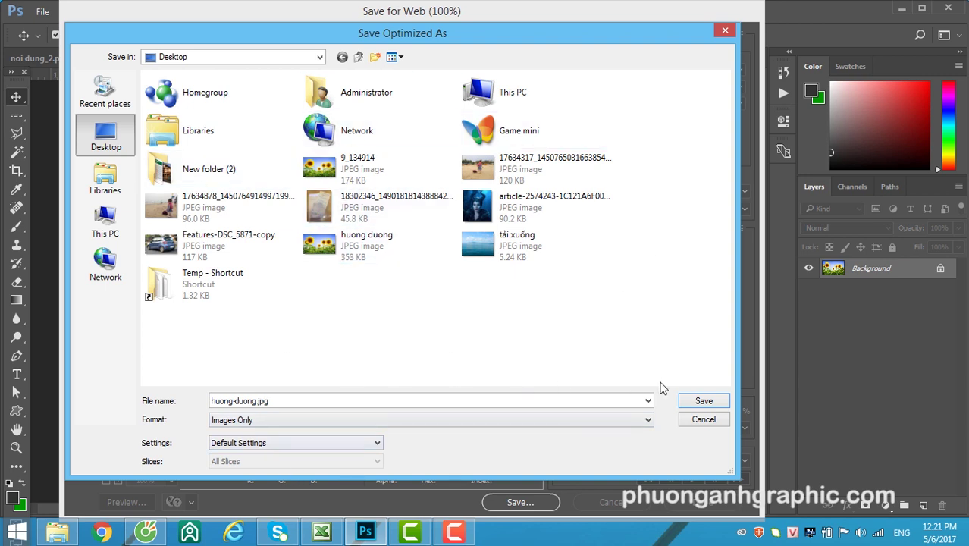
pyautogui.click(703, 402)
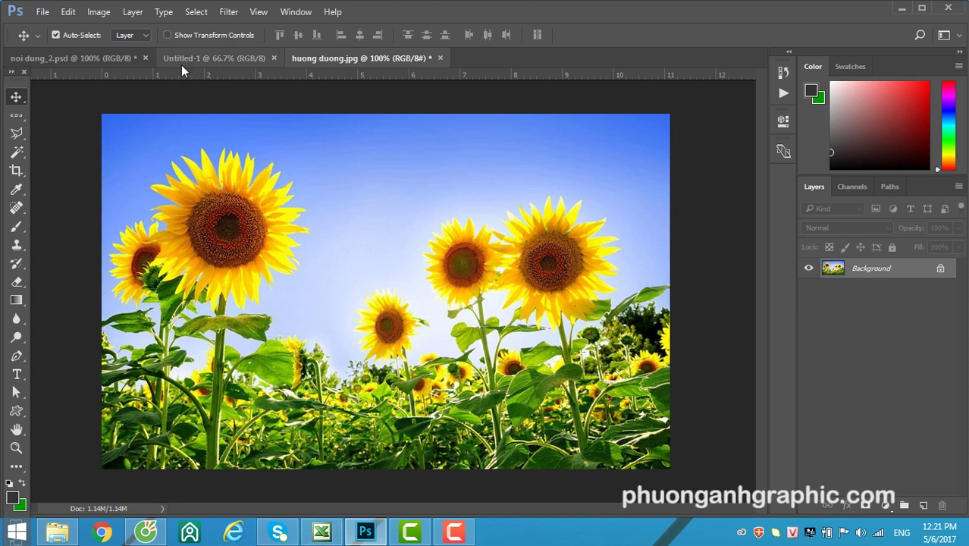
# - Switch through noi dung_2.psd and Untitled-1 to bring huong duong.jpg to the front
pyautogui.click(72, 58)
pyautogui.click(808, 314)
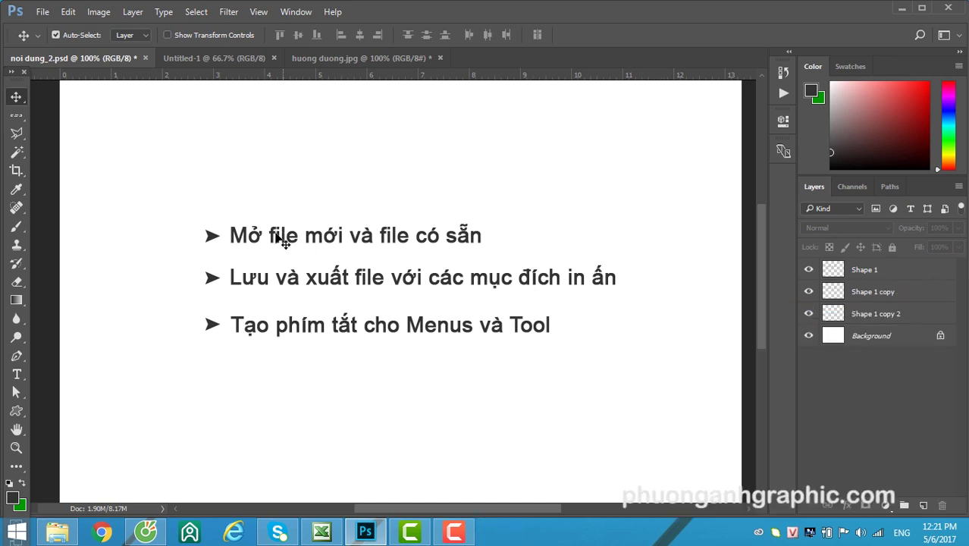
pyautogui.click(221, 57)
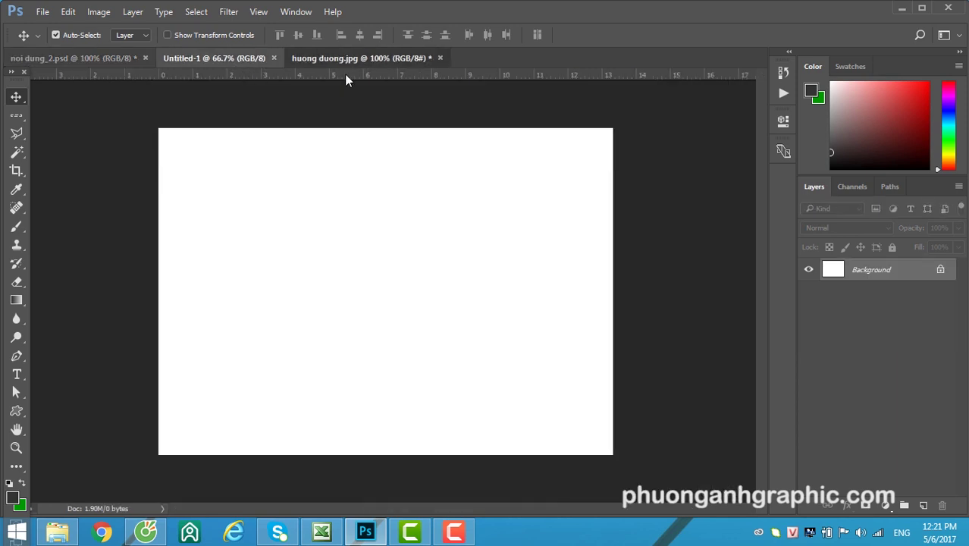
pyautogui.click(348, 58)
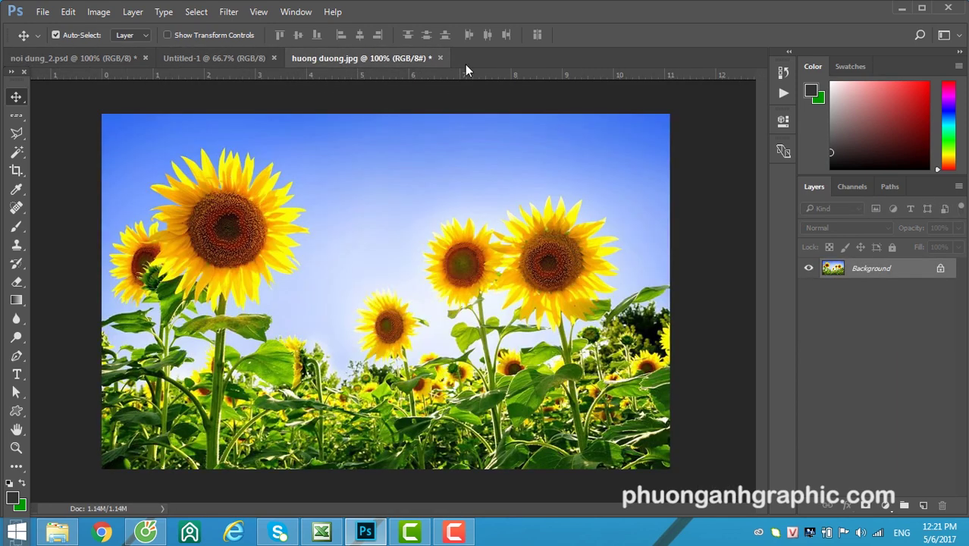
pyautogui.click(69, 12)
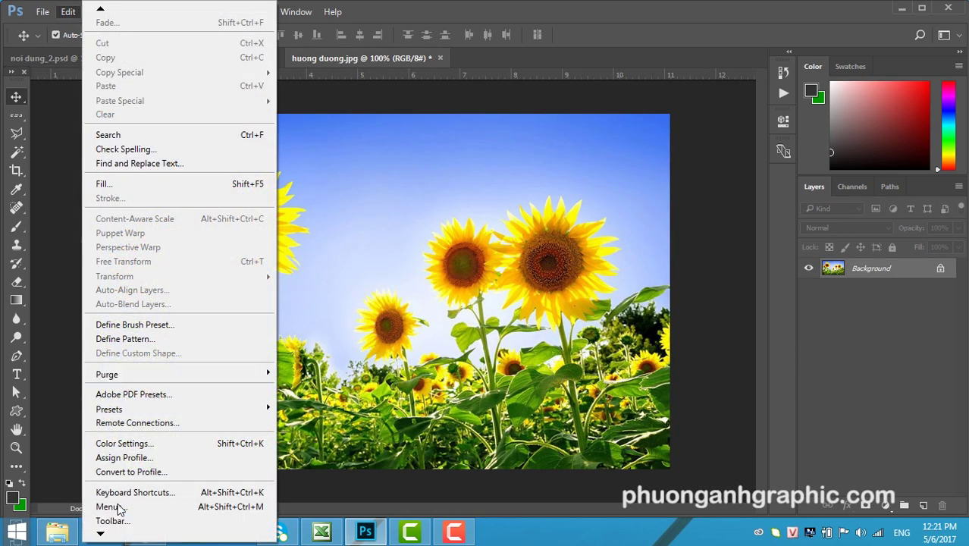
# - Open Keyboard Shortcuts and Menus on Application Menus, browsing the File and Edit entries
pyautogui.click(157, 493)
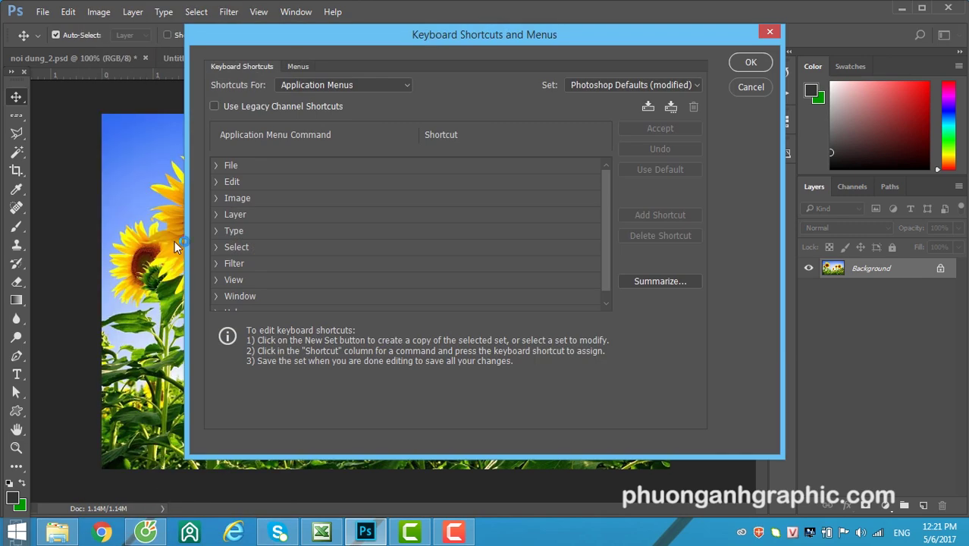
pyautogui.click(343, 84)
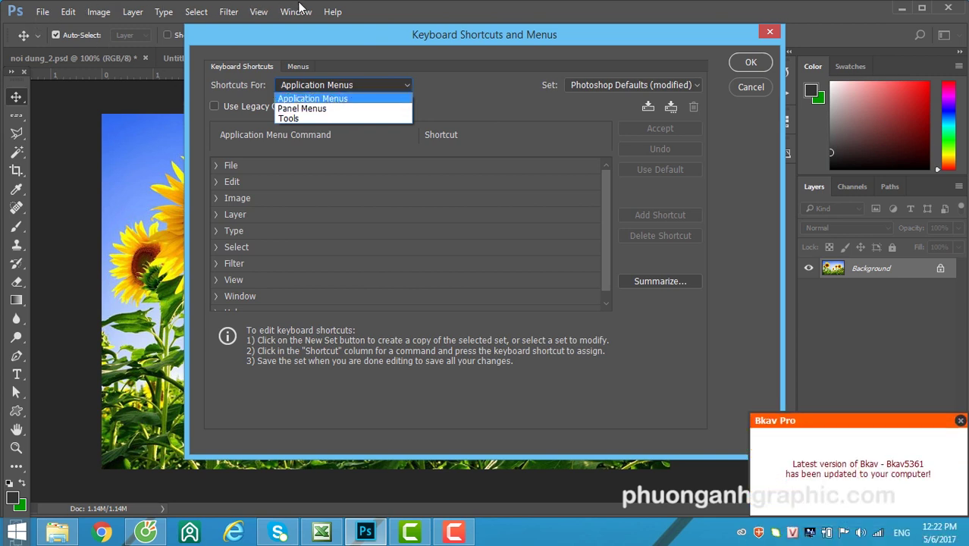
pyautogui.click(316, 99)
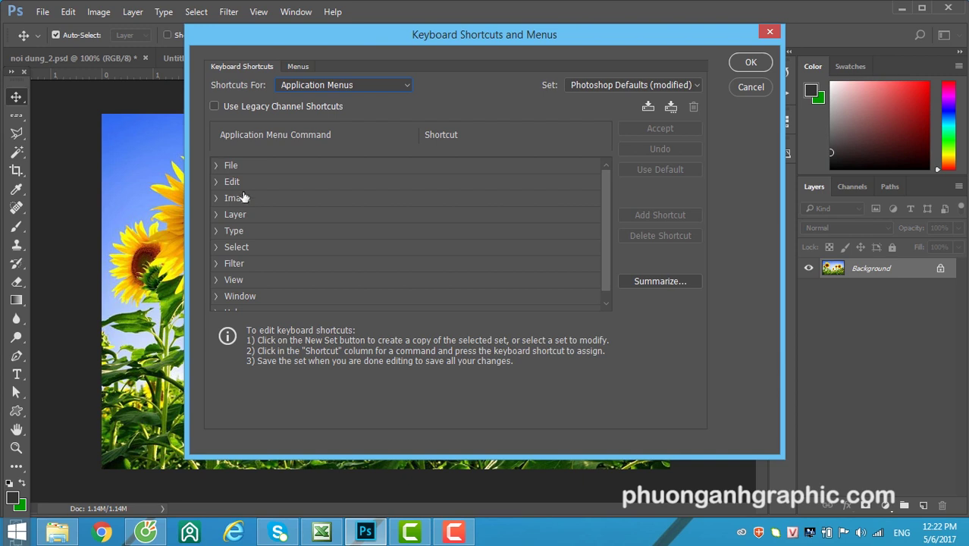
pyautogui.click(216, 166)
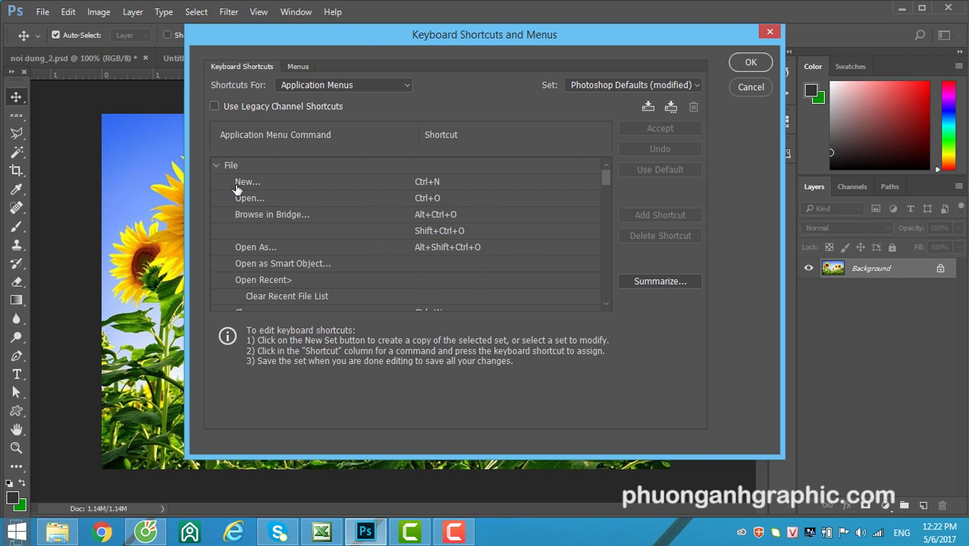
pyautogui.moveTo(605, 179); pyautogui.dragTo(604, 177)
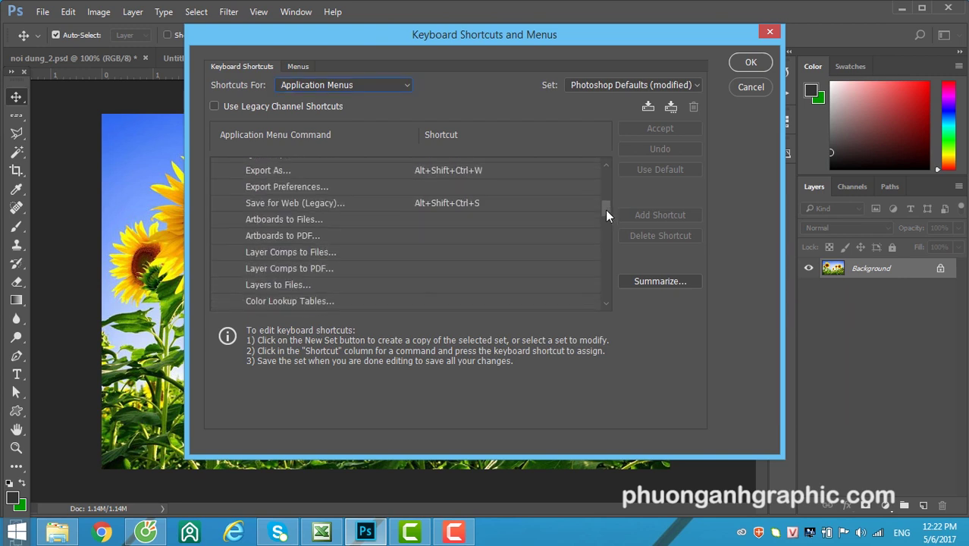
pyautogui.click(216, 165)
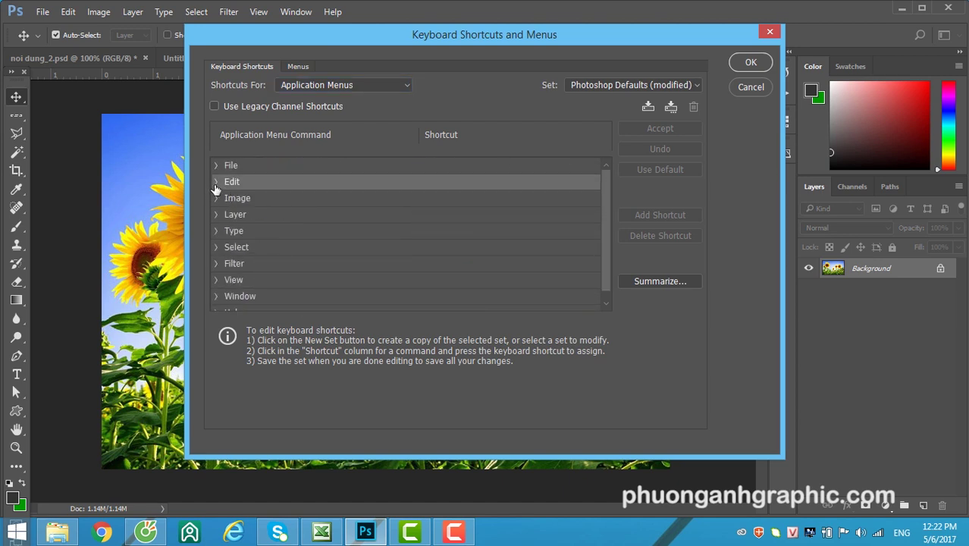
pyautogui.click(216, 185)
pyautogui.click(216, 186)
# - Expand Image > Mode and select the Grayscale command
pyautogui.click(216, 198)
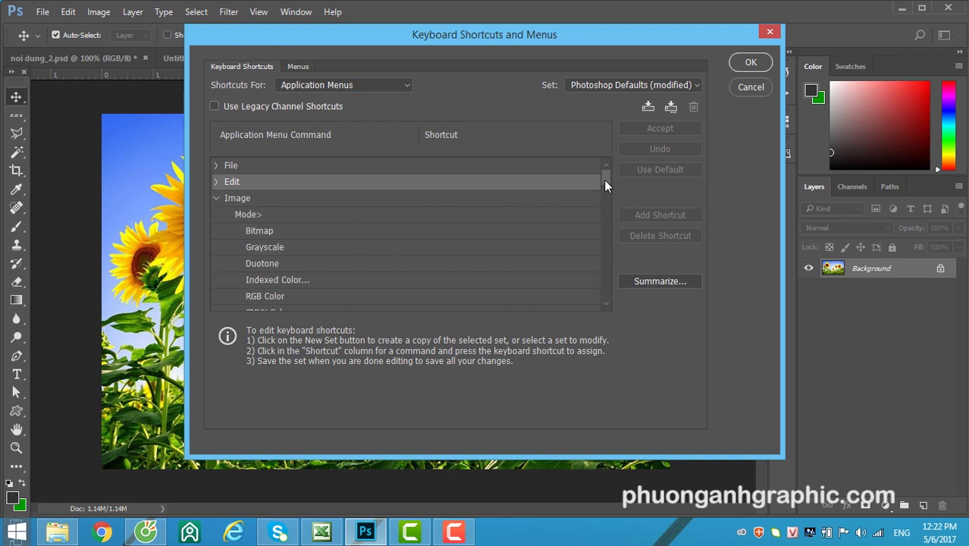
pyautogui.moveTo(603, 179)
pyautogui.mouseDown()
pyautogui.moveTo(603, 190)
pyautogui.moveTo(601, 180)
pyautogui.mouseUp()
pyautogui.scroll(-1, 594, 184)
pyautogui.scroll(-2, 594, 185)
pyautogui.scroll(2, 592, 187)
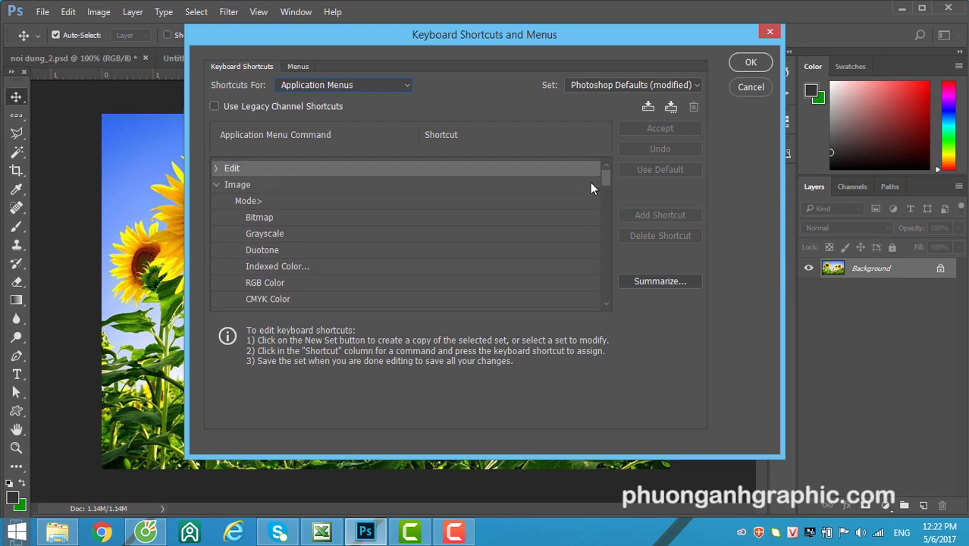
pyautogui.click(264, 220)
pyautogui.click(287, 237)
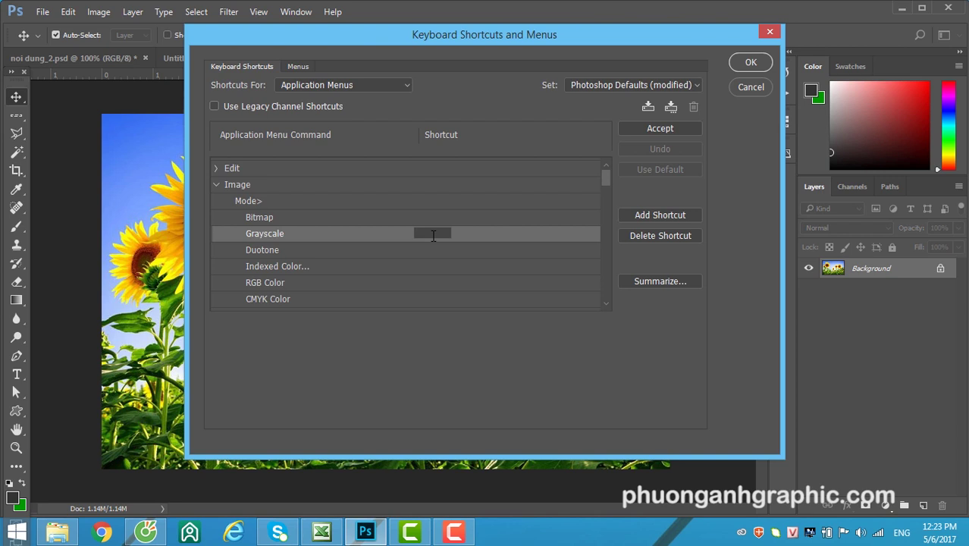
# - Give Grayscale the conflict-free shortcut Shift+Ctrl+1, replacing the Ctrl+Shift+E and U attempts, and accept it
pyautogui.hotkey('ctrl', 'shift', 'e')
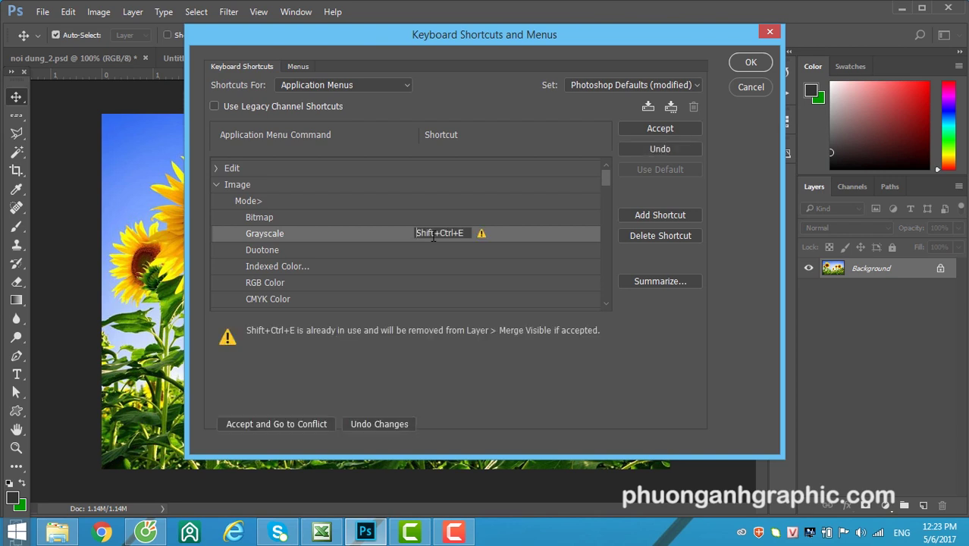
pyautogui.moveTo(464, 233); pyautogui.dragTo(333, 236)
pyautogui.hotkey('ctrl', 'shift', 'u')
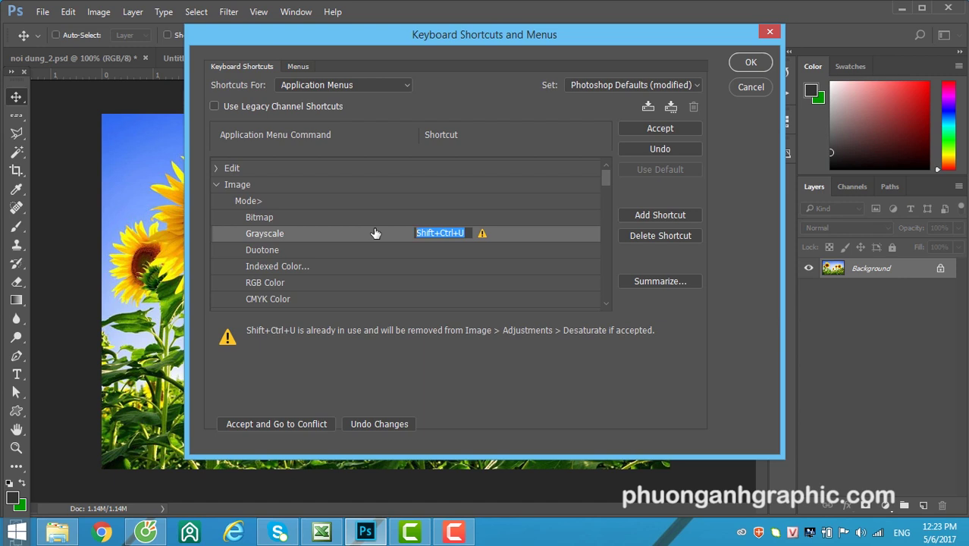
pyautogui.hotkey('ctrl', 'shift', '1')
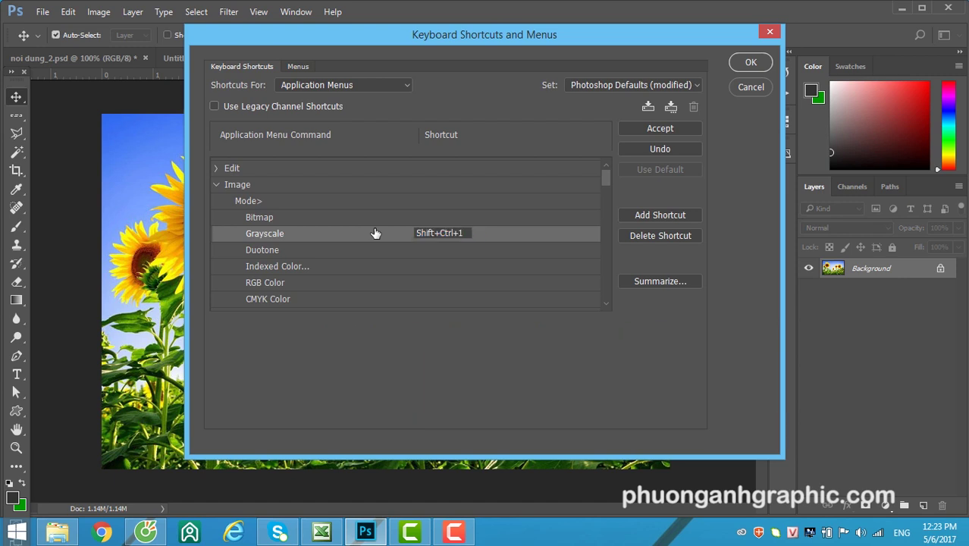
pyautogui.click(447, 231)
pyautogui.click(660, 130)
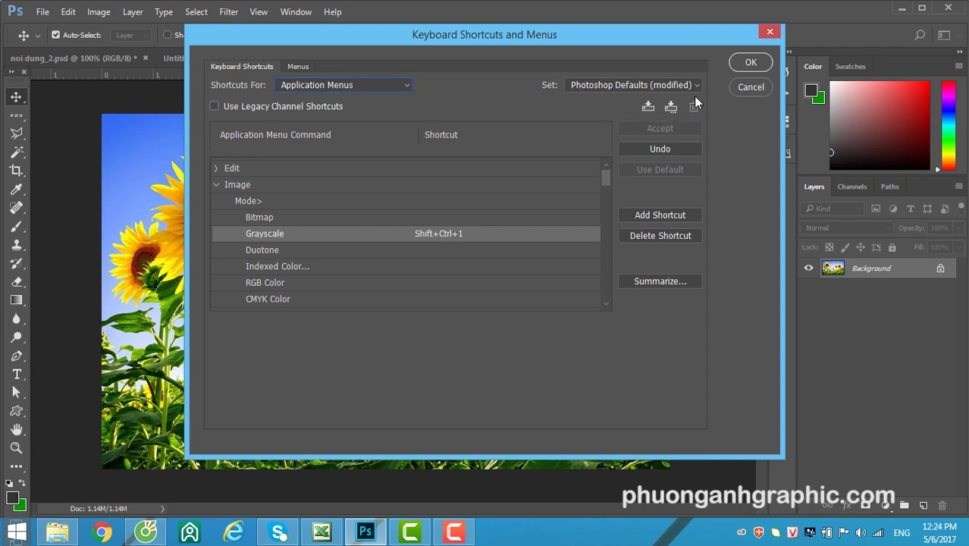
# - Close the editor, confirm the shortcut under Image > Mode, test-convert to grayscale, then undo
pyautogui.click(749, 64)
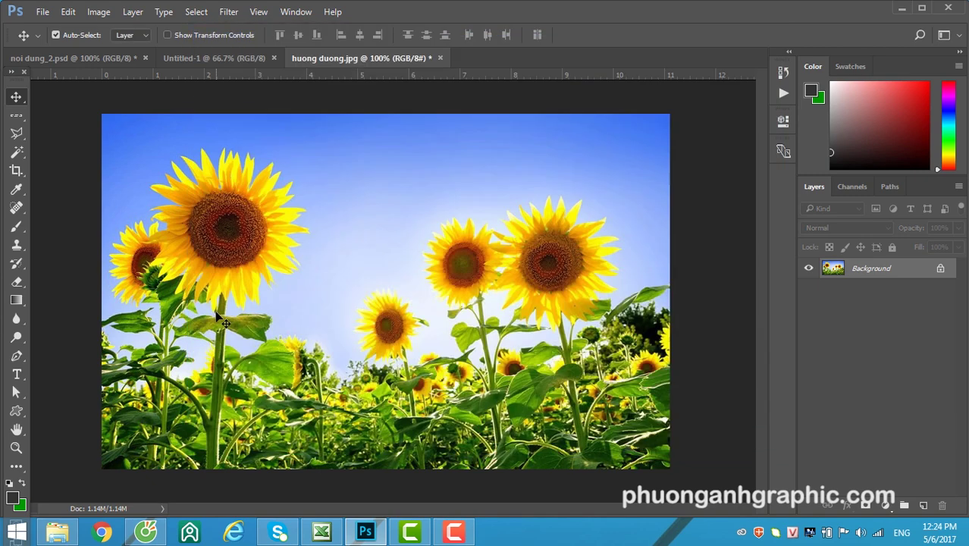
pyautogui.click(100, 12)
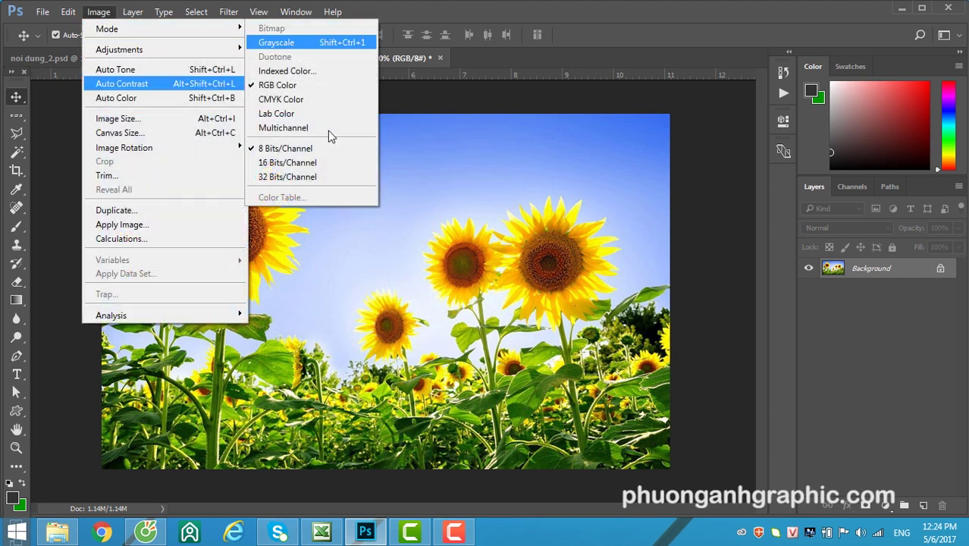
pyautogui.click(471, 117)
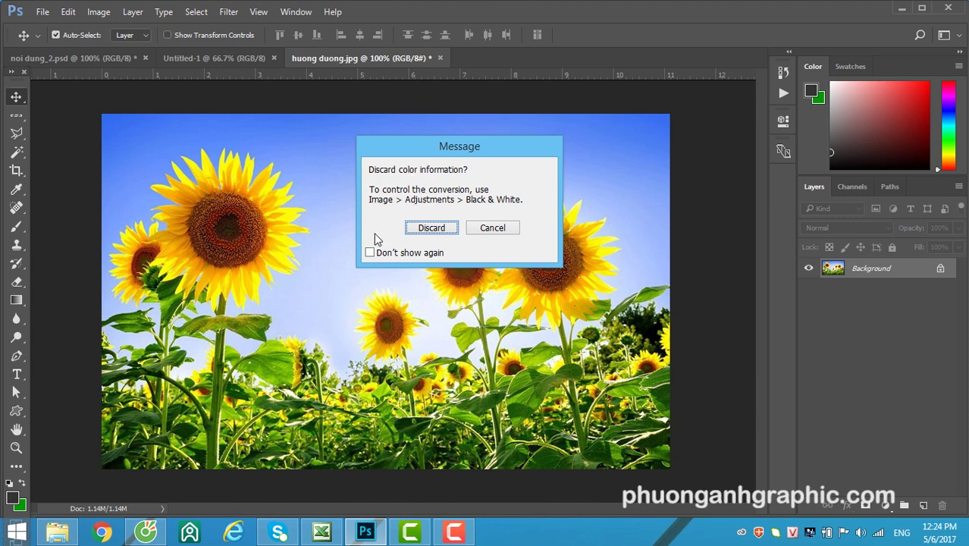
pyautogui.click(434, 233)
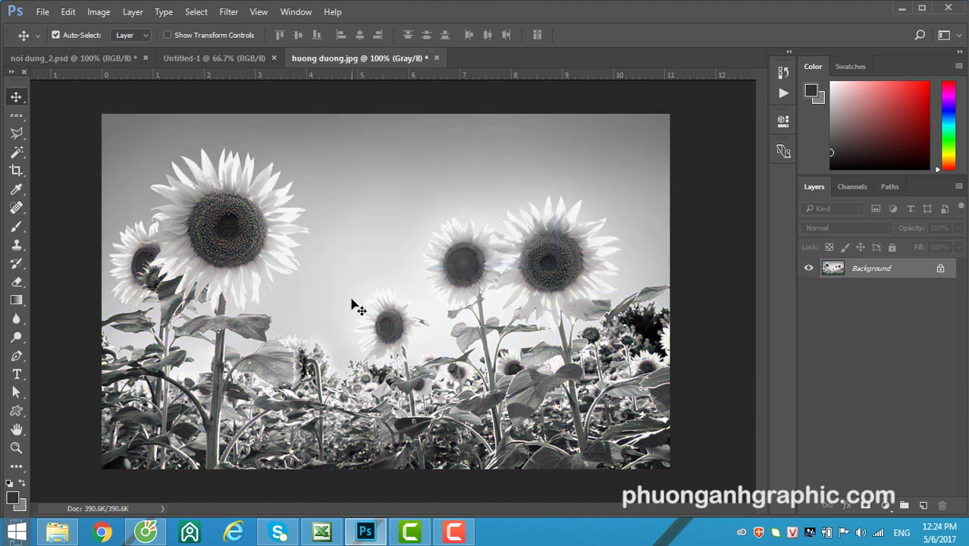
pyautogui.hotkey('ctrl', 'z')
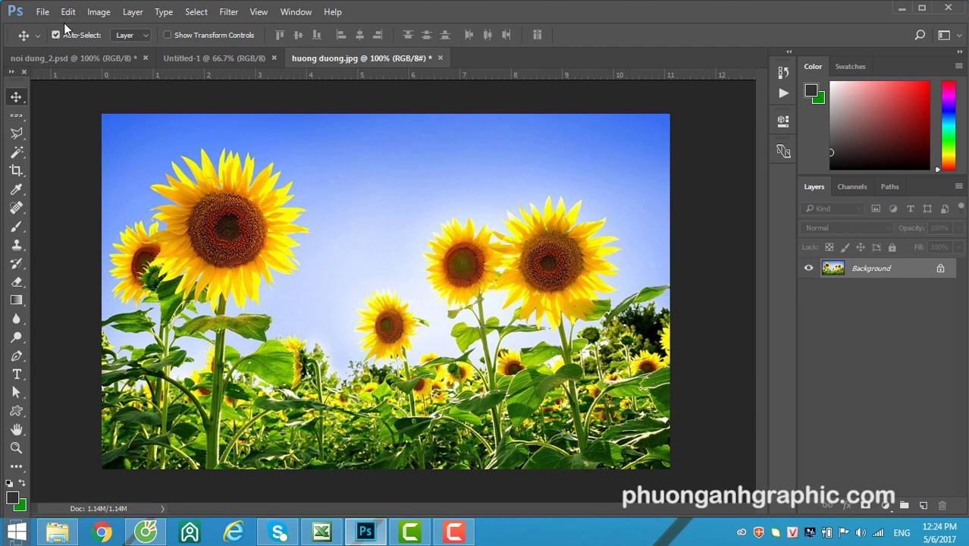
# - Open Keyboard Shortcuts on Panel Menus and select Actions > New Action
pyautogui.click(68, 12)
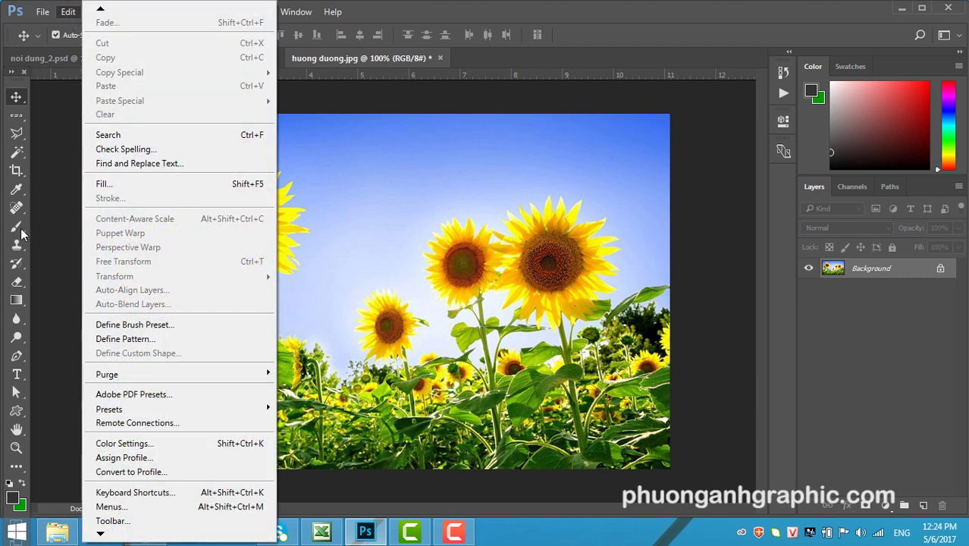
pyautogui.click(130, 492)
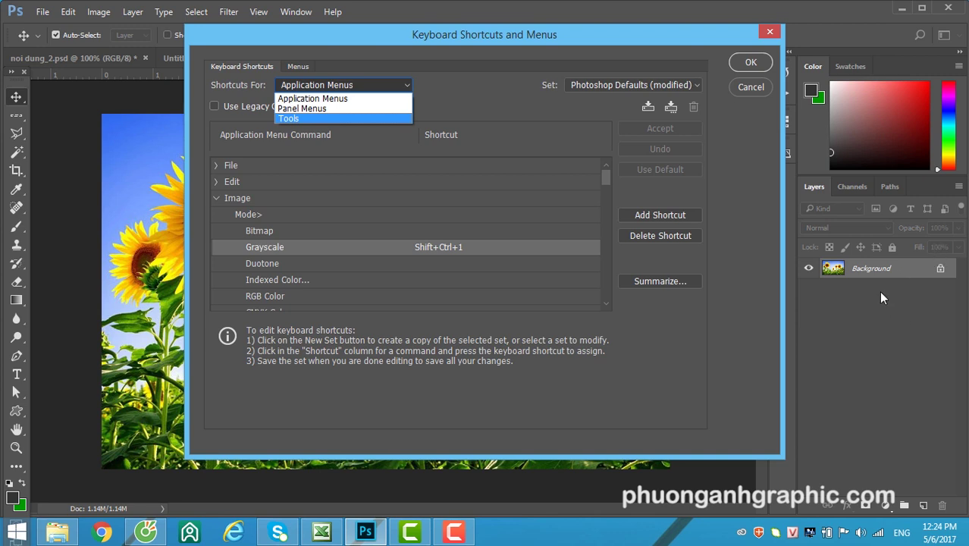
pyautogui.click(318, 109)
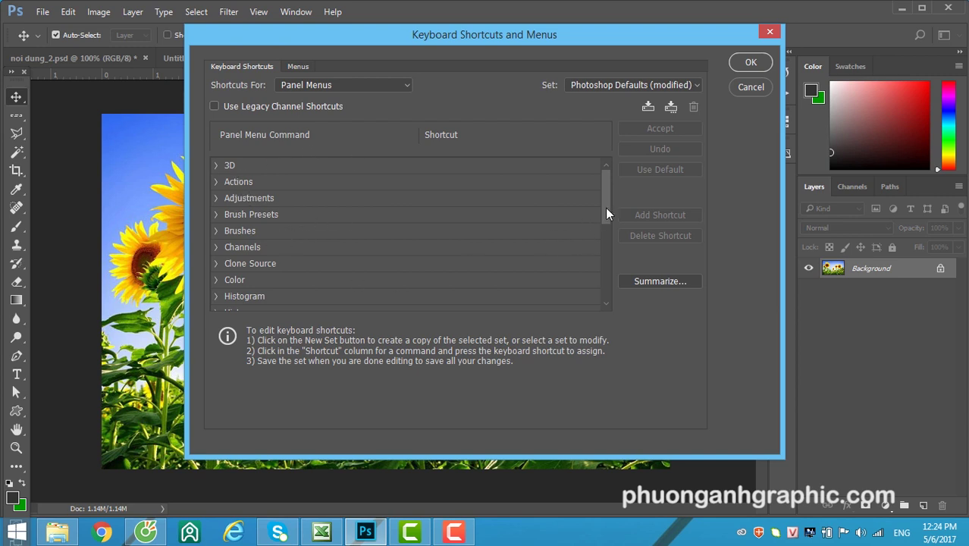
pyautogui.scroll(-2, 599, 213)
pyautogui.scroll(2, 589, 201)
pyautogui.moveTo(642, 44)
pyautogui.mouseDown()
pyautogui.moveTo(496, 28)
pyautogui.moveTo(650, 35)
pyautogui.mouseUp()
pyautogui.click(223, 173)
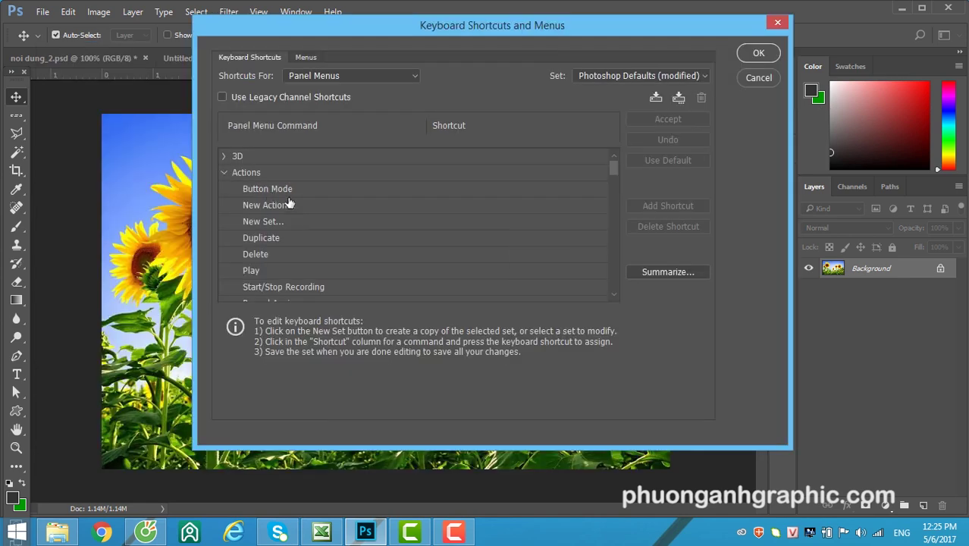
pyautogui.click(297, 220)
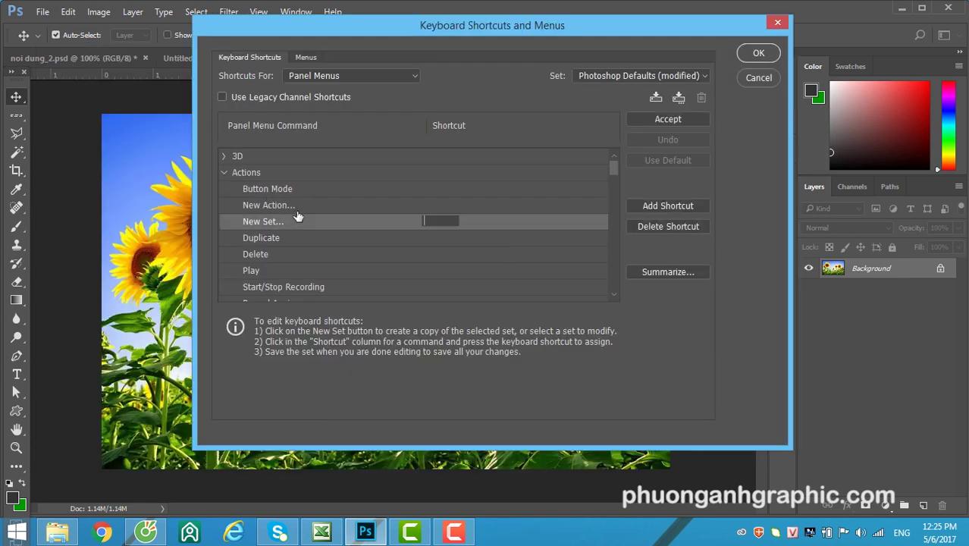
pyautogui.click(326, 207)
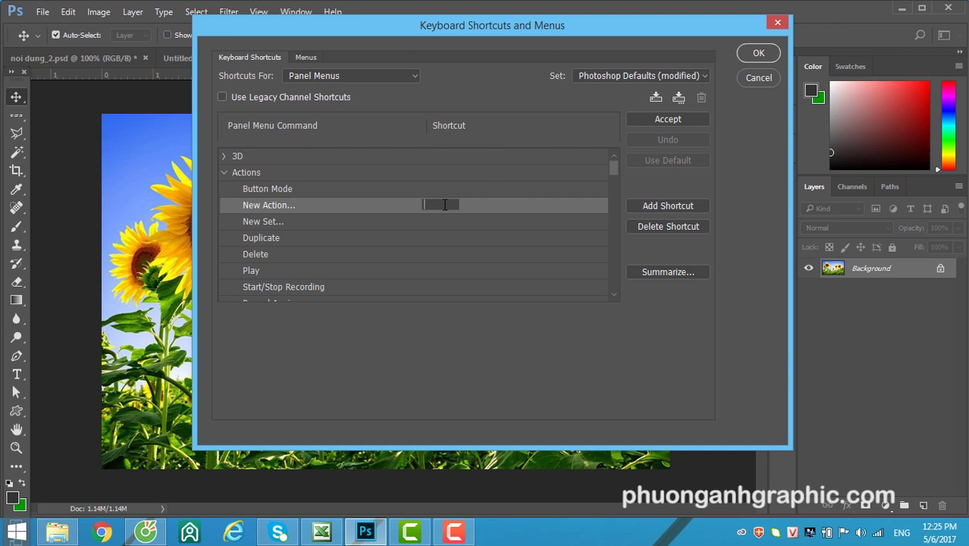
# - Assign New Action the shortcut Alt+F1 after trying other combinations, accept, and save with OK
pyautogui.press('ctrl')
pyautogui.hotkey('ctrl', 'shift', 'y')
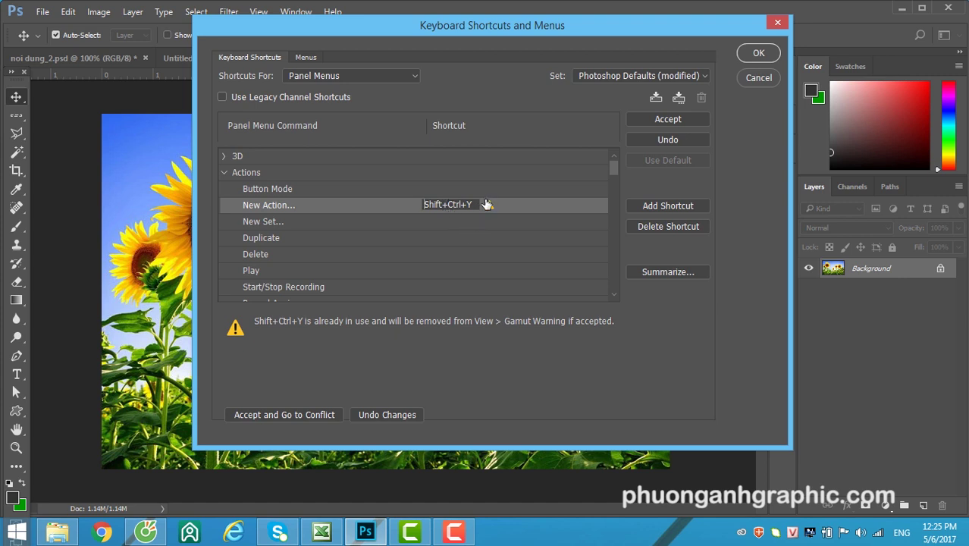
pyautogui.moveTo(475, 205); pyautogui.dragTo(448, 205)
pyautogui.moveTo(365, 204); pyautogui.dragTo(362, 207)
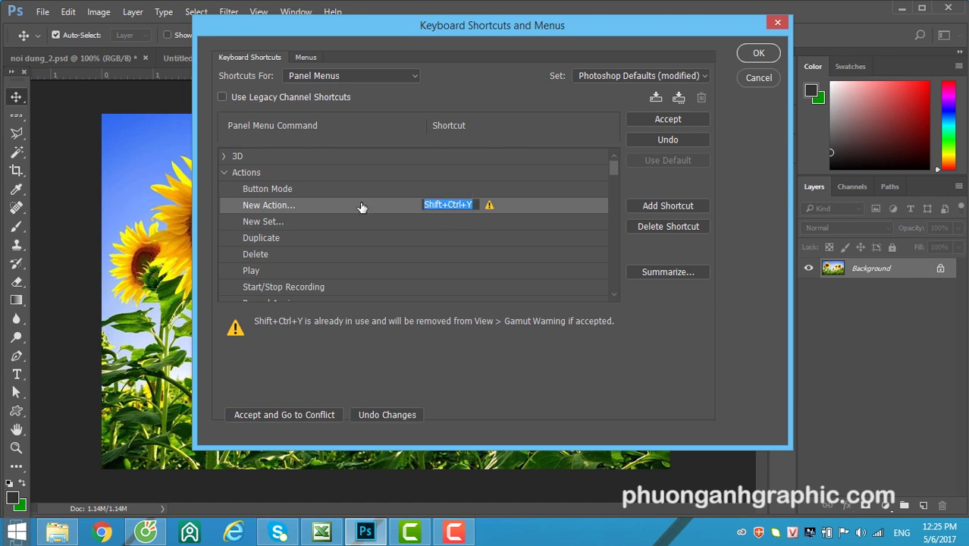
pyautogui.hotkey('ctrl', 'alt', 'F9')
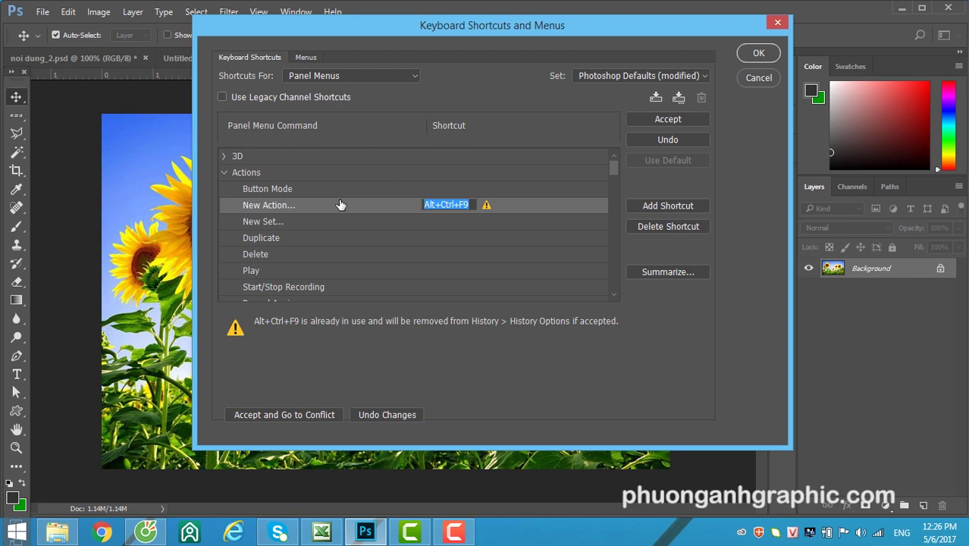
pyautogui.hotkey('ctrl', 'shift', '9')
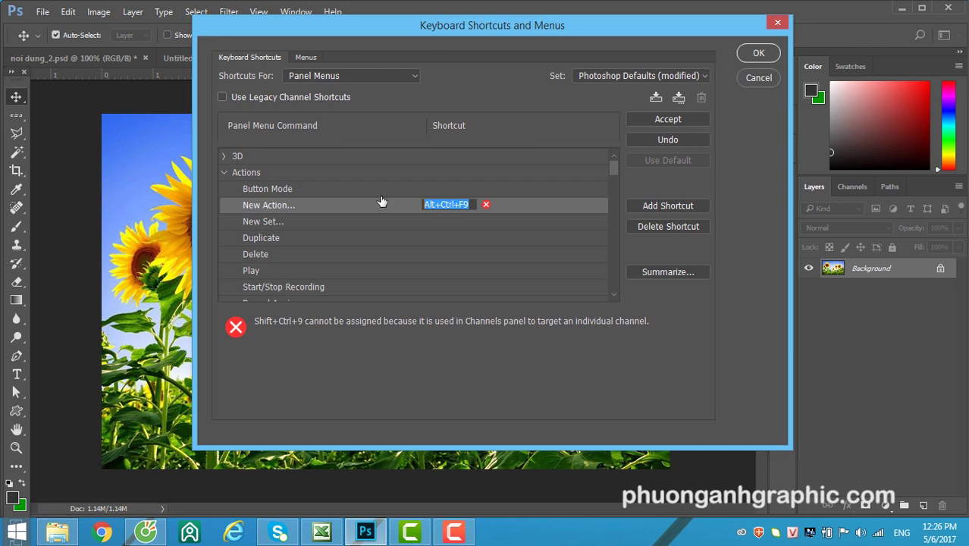
pyautogui.hotkey('alt', 'F1')
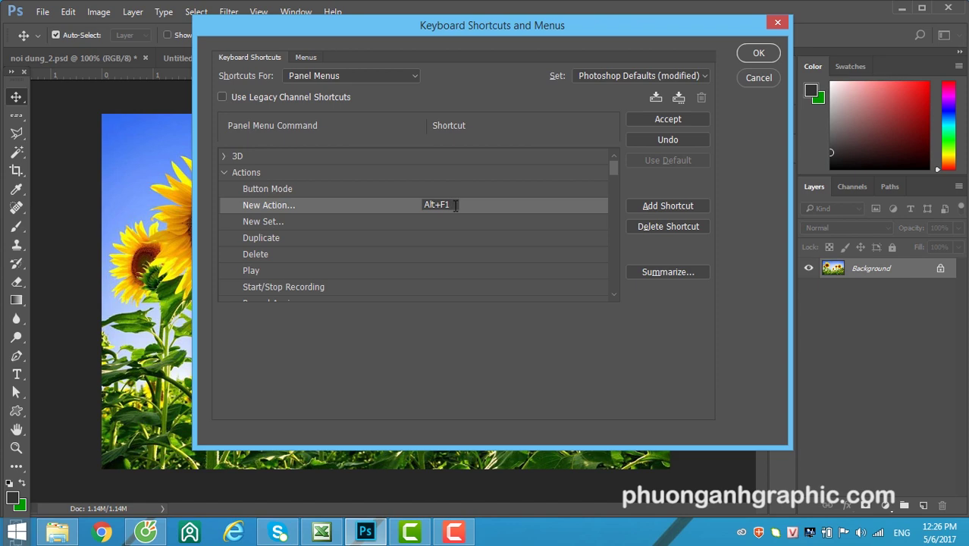
pyautogui.click(456, 205)
pyautogui.click(657, 123)
pyautogui.click(758, 54)
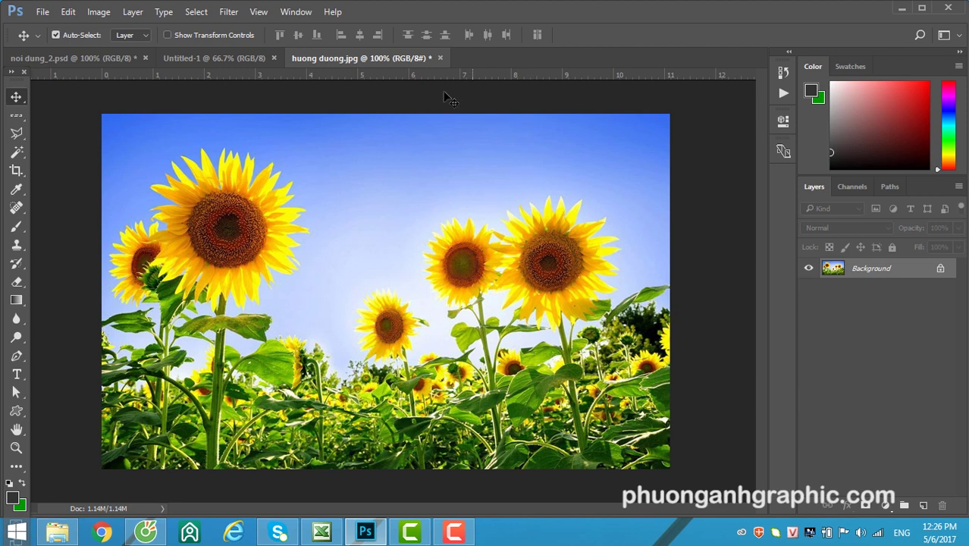
pyautogui.click(237, 15)
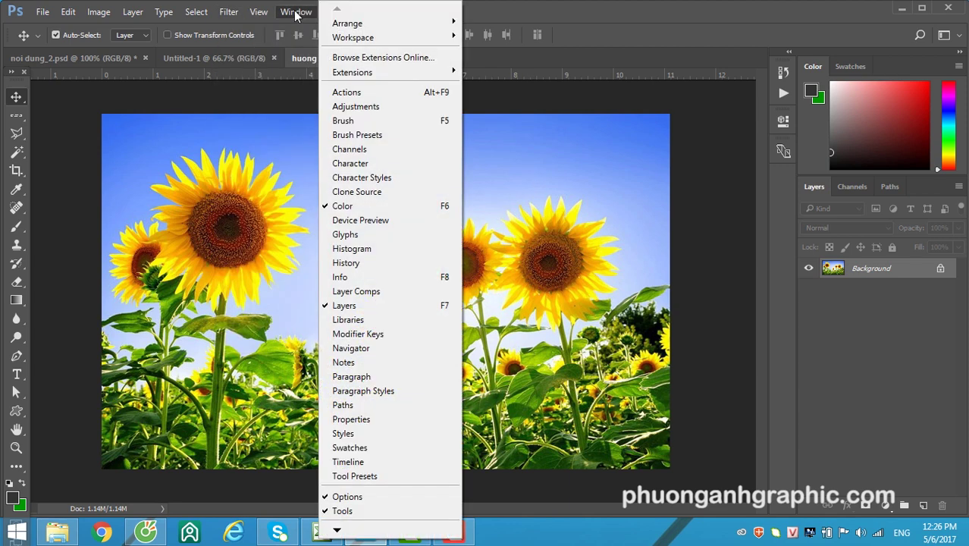
pyautogui.click(371, 92)
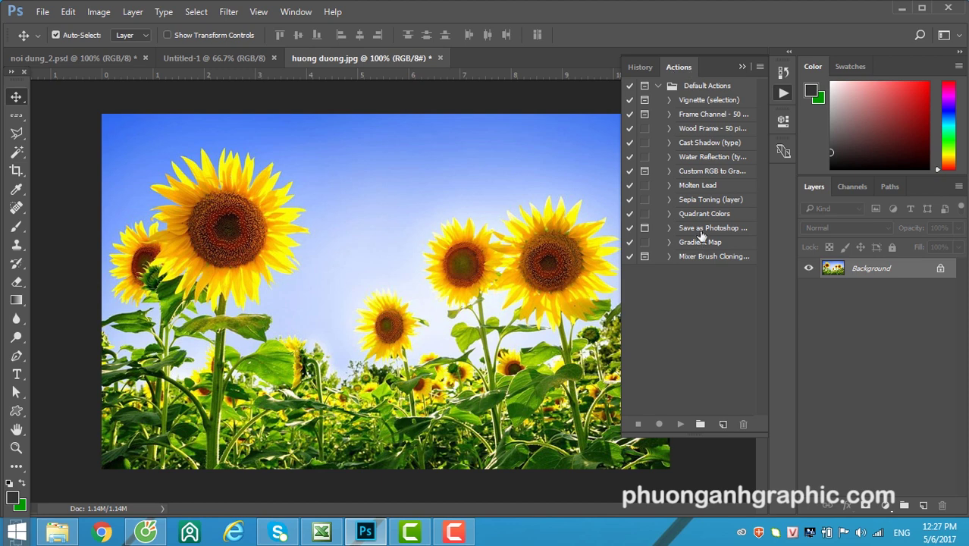
pyautogui.click(759, 67)
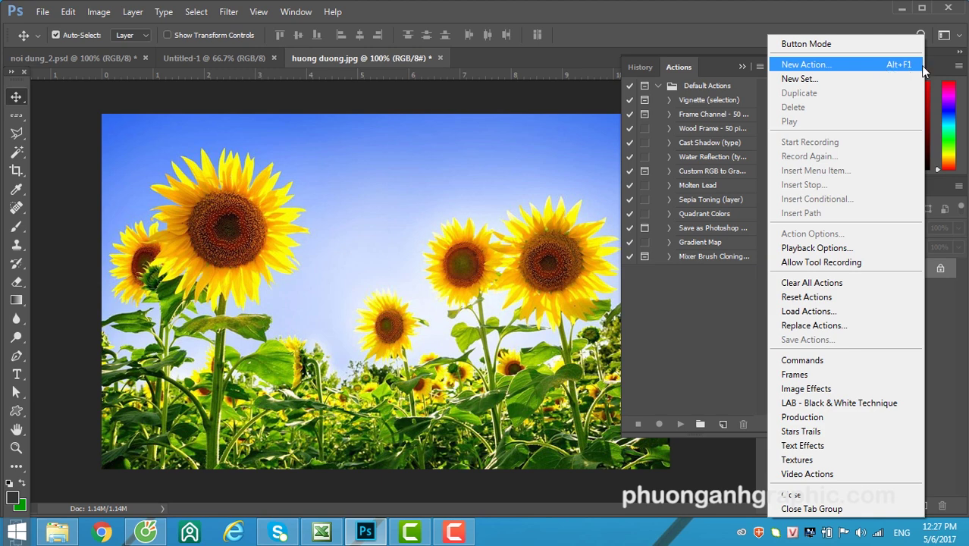
pyautogui.click(571, 98)
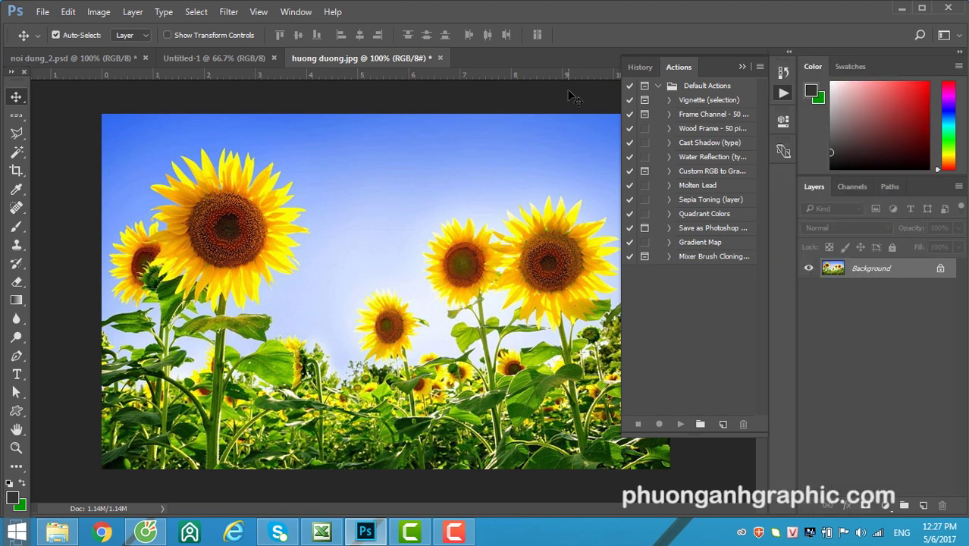
pyautogui.click(741, 68)
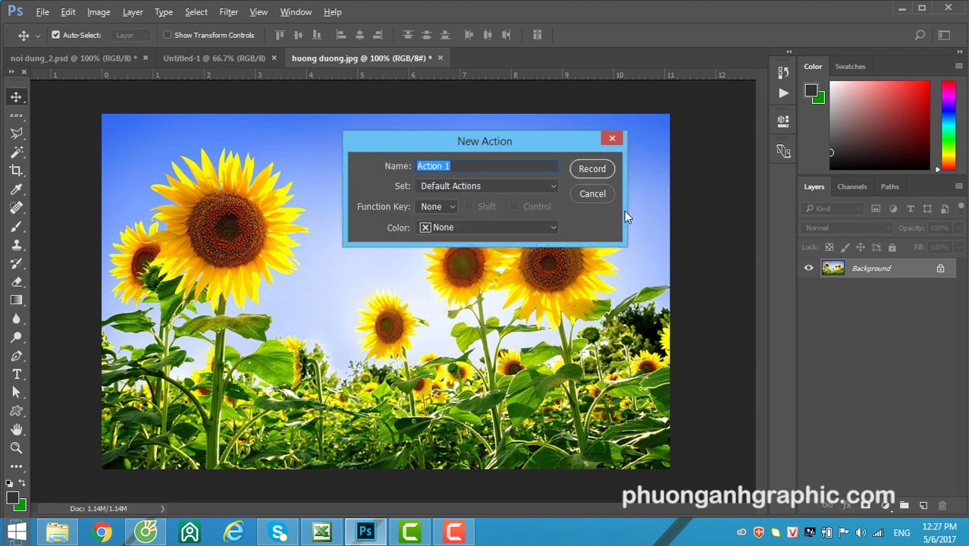
pyautogui.moveTo(512, 145); pyautogui.dragTo(576, 129)
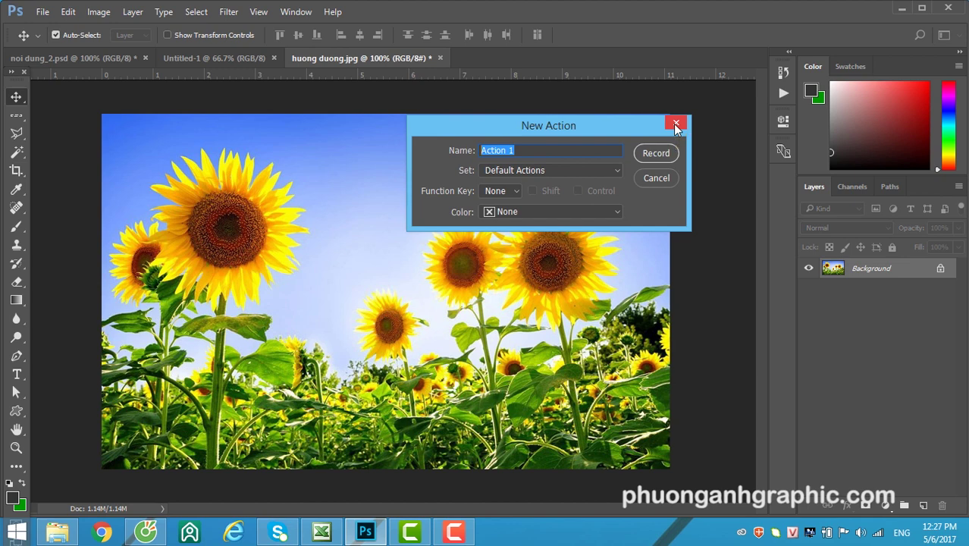
pyautogui.click(675, 124)
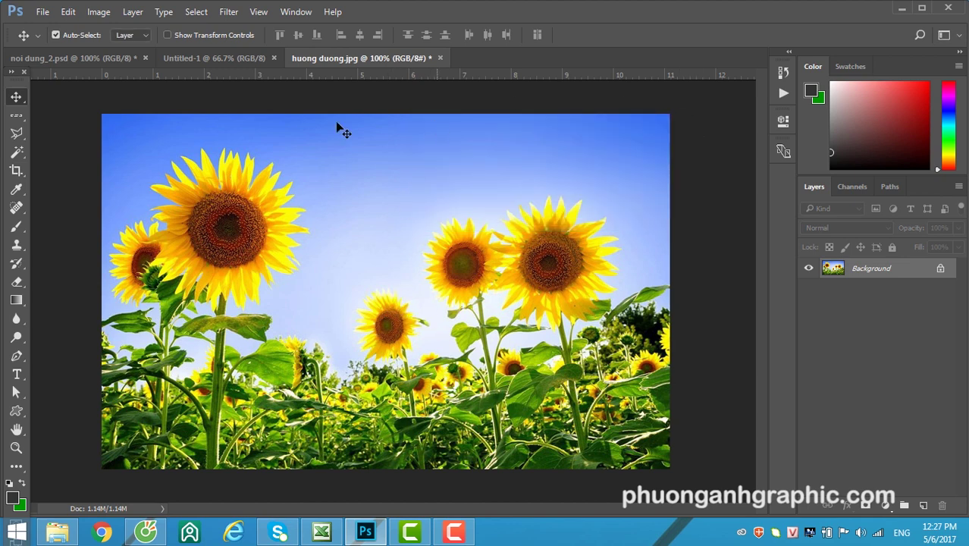
# - Open Keyboard Shortcuts and switch Shortcuts For to Tools
pyautogui.click(43, 11)
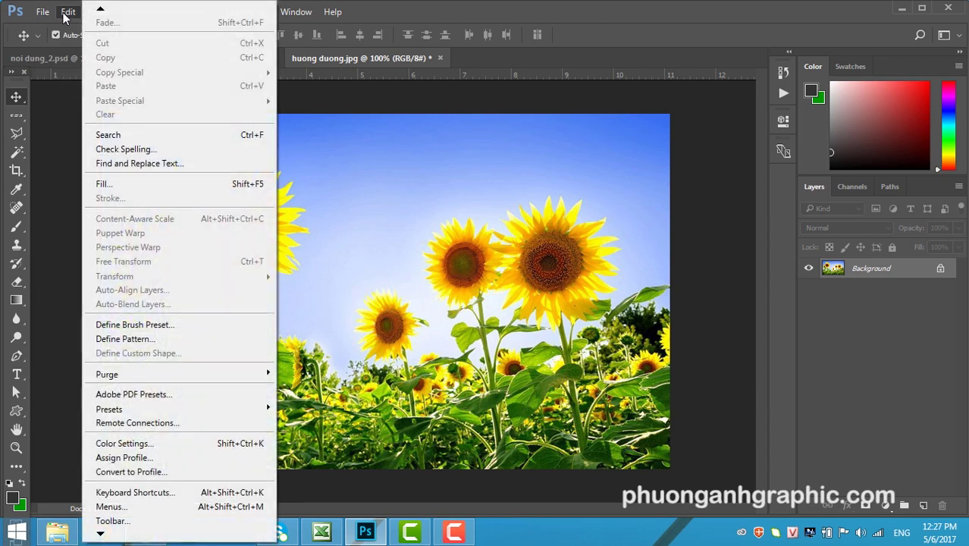
pyautogui.click(69, 13)
pyautogui.click(68, 14)
pyautogui.click(135, 493)
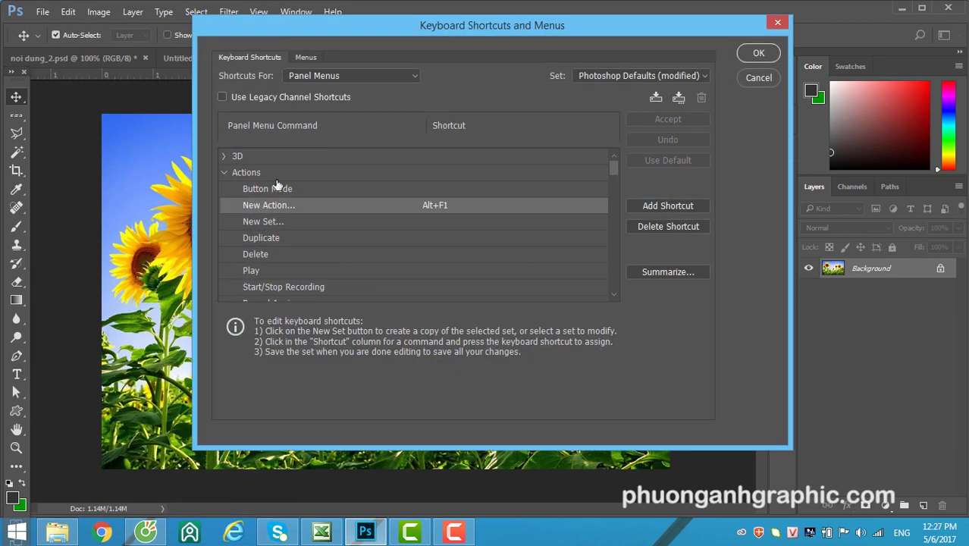
pyautogui.click(327, 78)
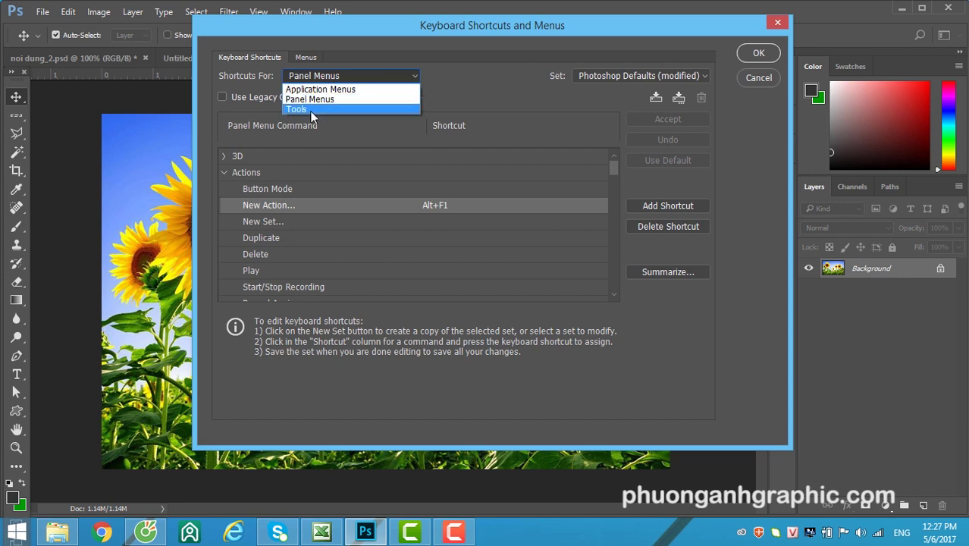
pyautogui.click(312, 111)
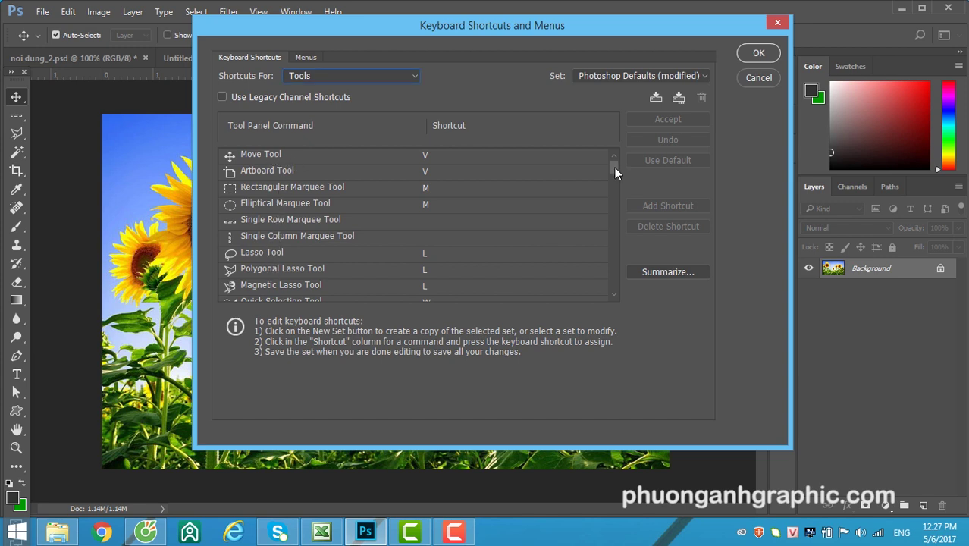
pyautogui.scroll(-1, 614, 168)
pyautogui.scroll(1, 613, 166)
pyautogui.scroll(-1, 614, 167)
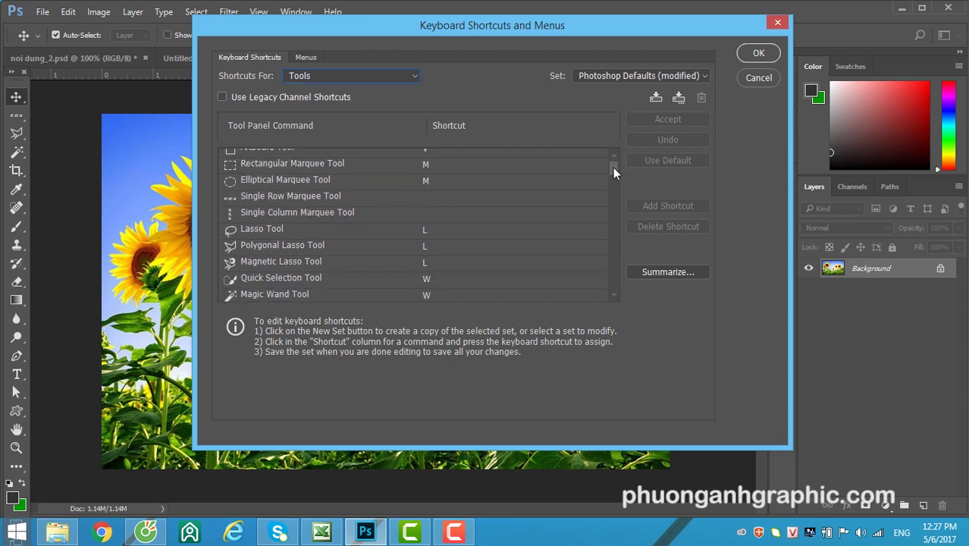
pyautogui.scroll(1, 613, 168)
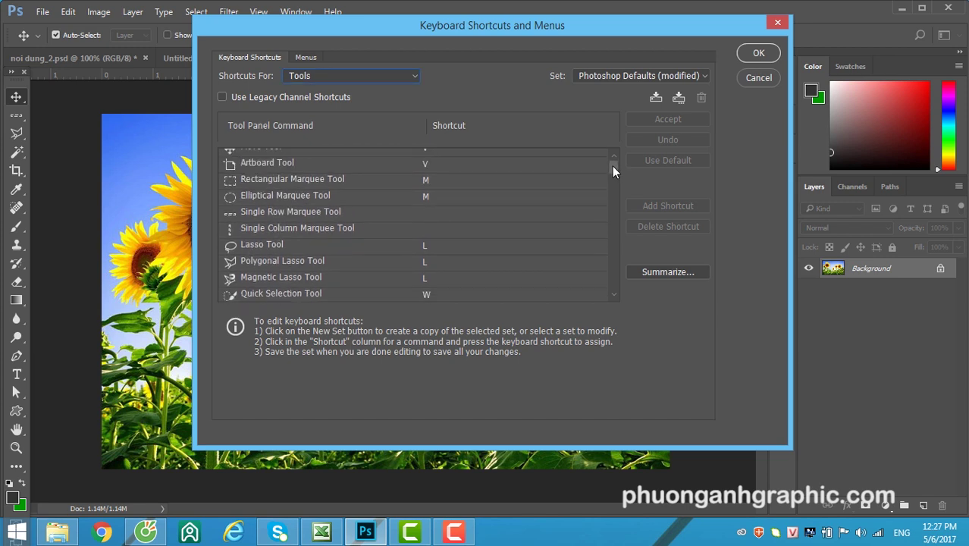
# - Assign K to Single Row Marquee Tool, save, then test it with a one-pixel row selection
pyautogui.click(298, 215)
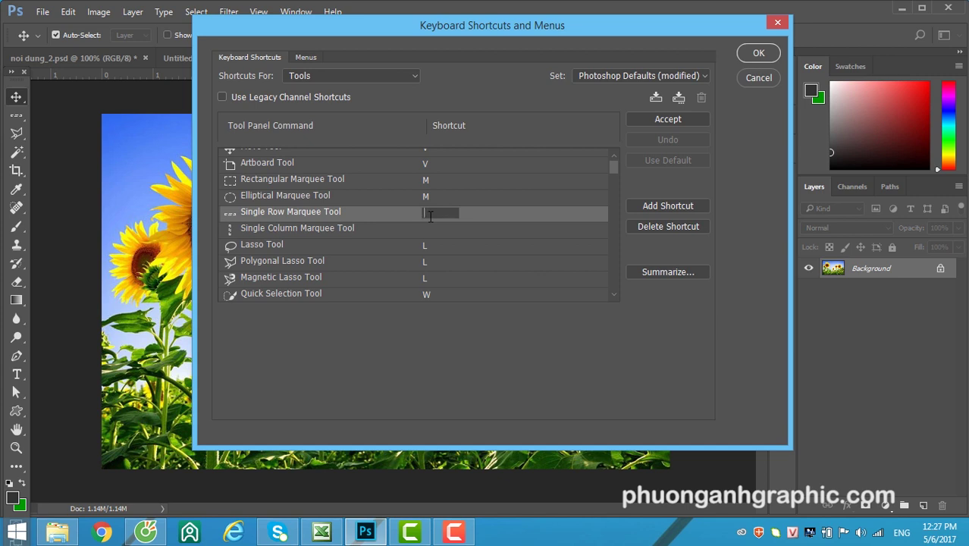
pyautogui.press('k')
pyautogui.click(667, 119)
pyautogui.click(746, 55)
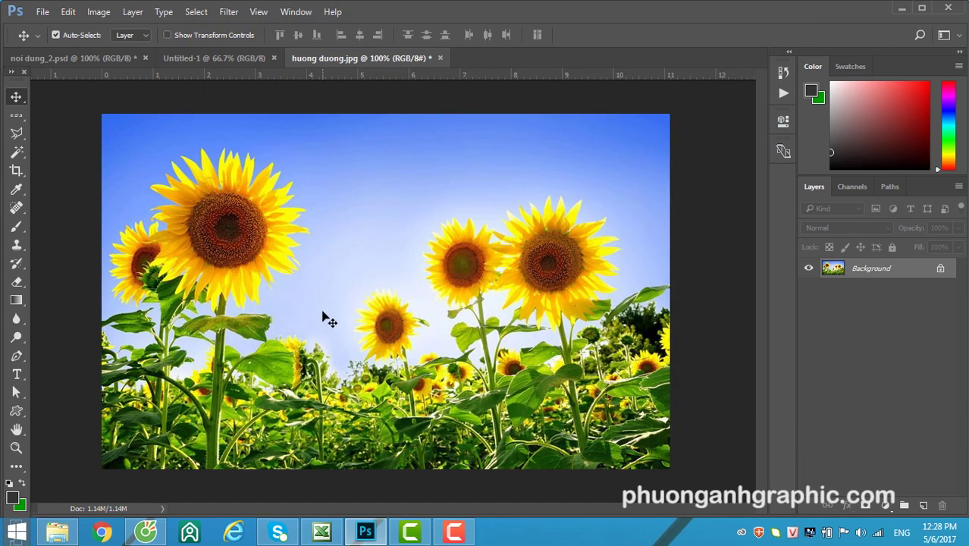
pyautogui.press('k')
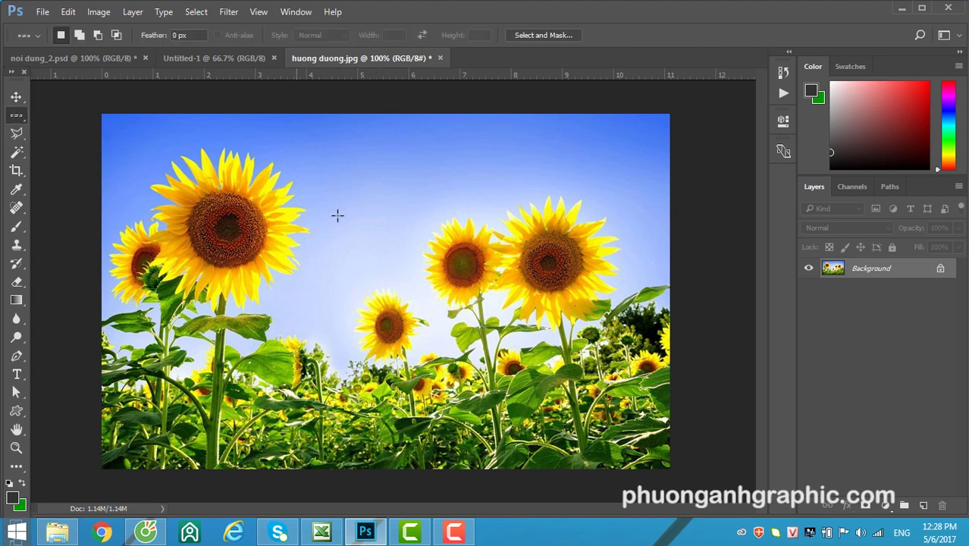
pyautogui.click(332, 174)
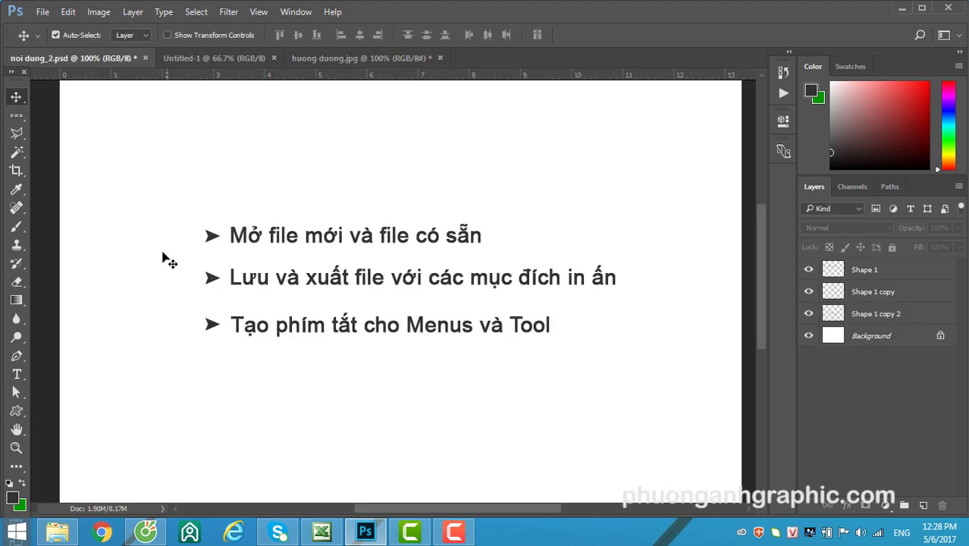
# - Marquee-select the three bullet shape layers (Shape 1 through Shape 1 copy 2), then deselect them
pyautogui.moveTo(153, 189)
pyautogui.mouseDown()
pyautogui.moveTo(489, 372)
pyautogui.moveTo(396, 313)
pyautogui.mouseUp()
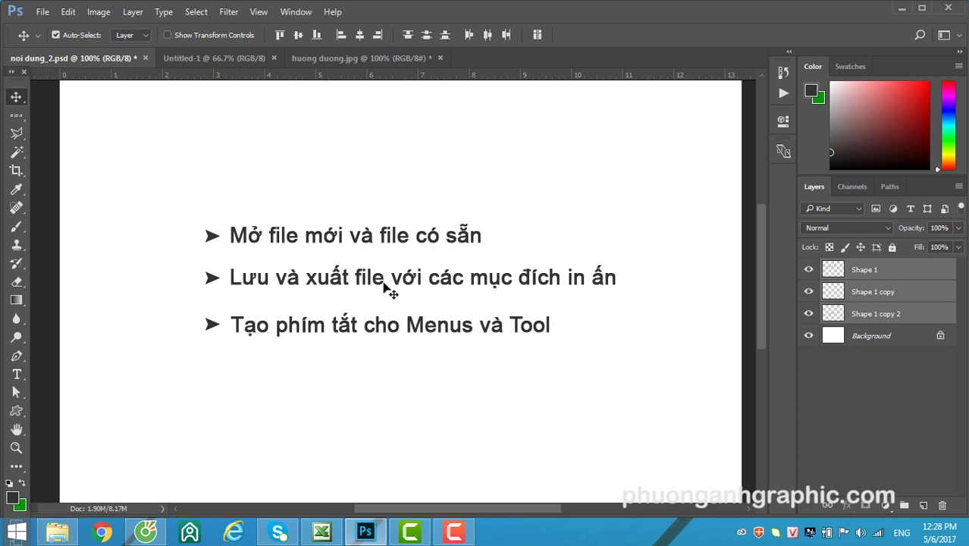
pyautogui.click(375, 396)
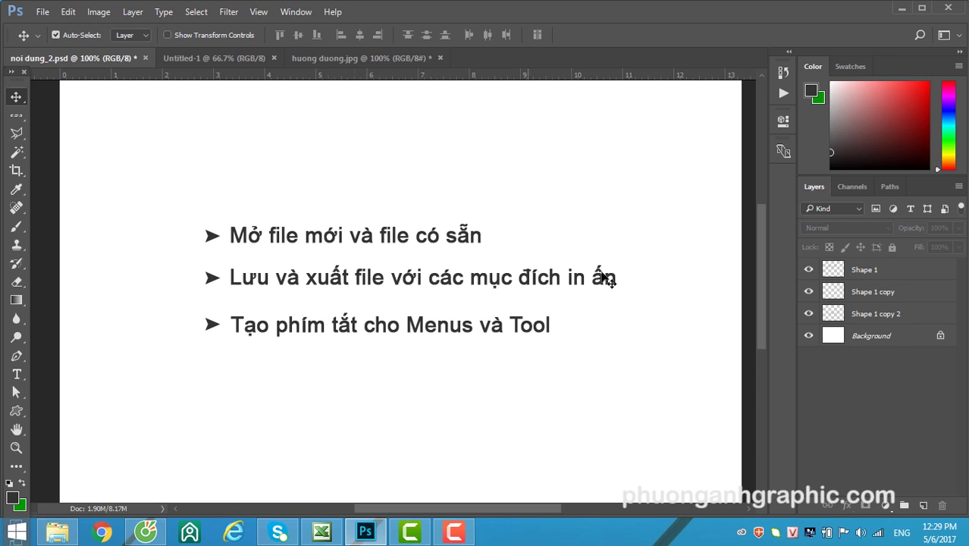